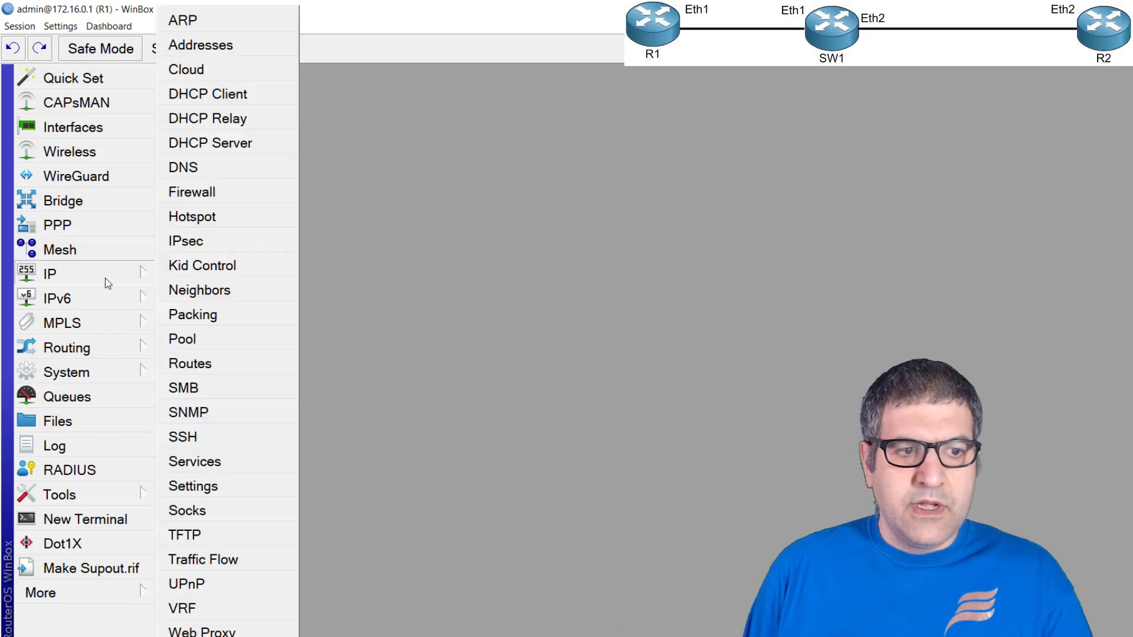
- Set up a DHCP server on R1's ether1, accepting the proposed network settings, address pool, empty DNS servers and lease time
click(258, 140)
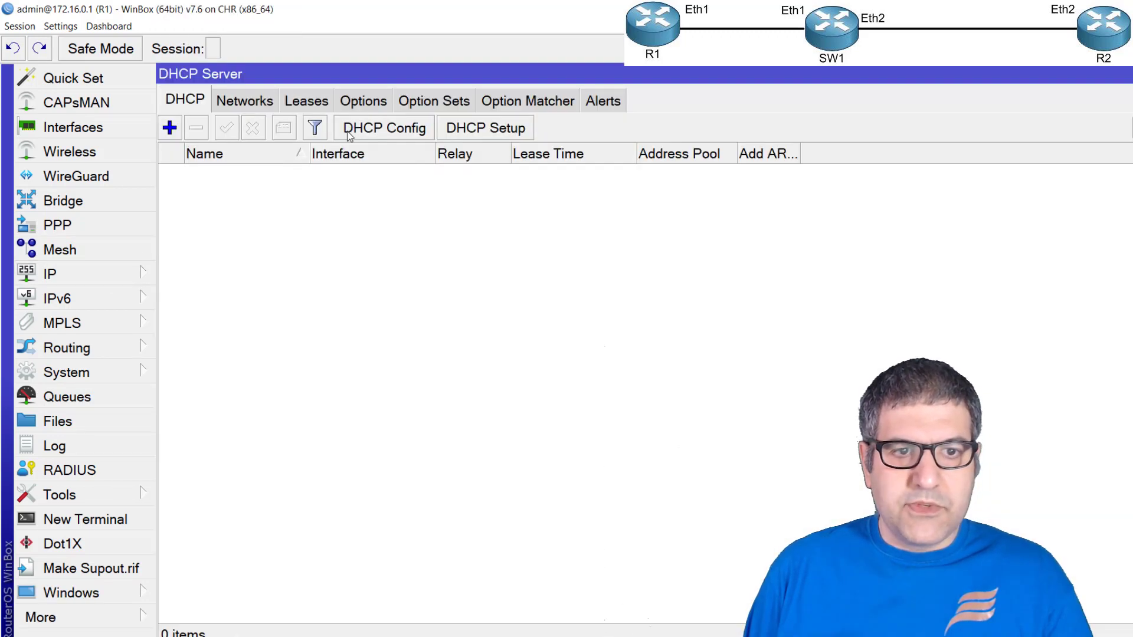
click(495, 130)
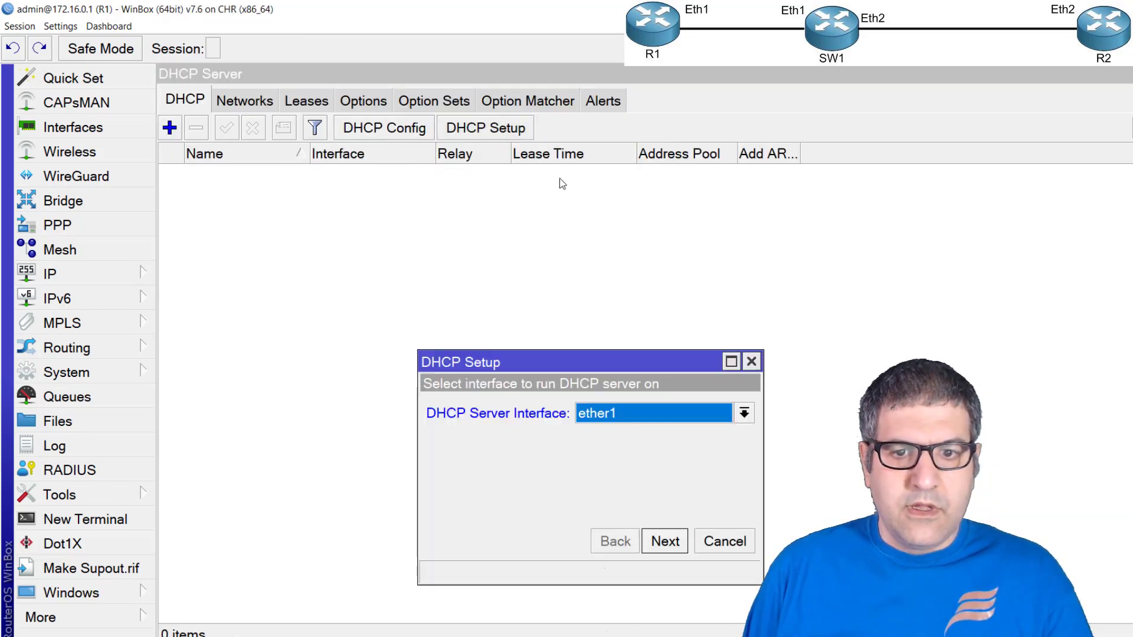
drag(587, 362, 370, 161)
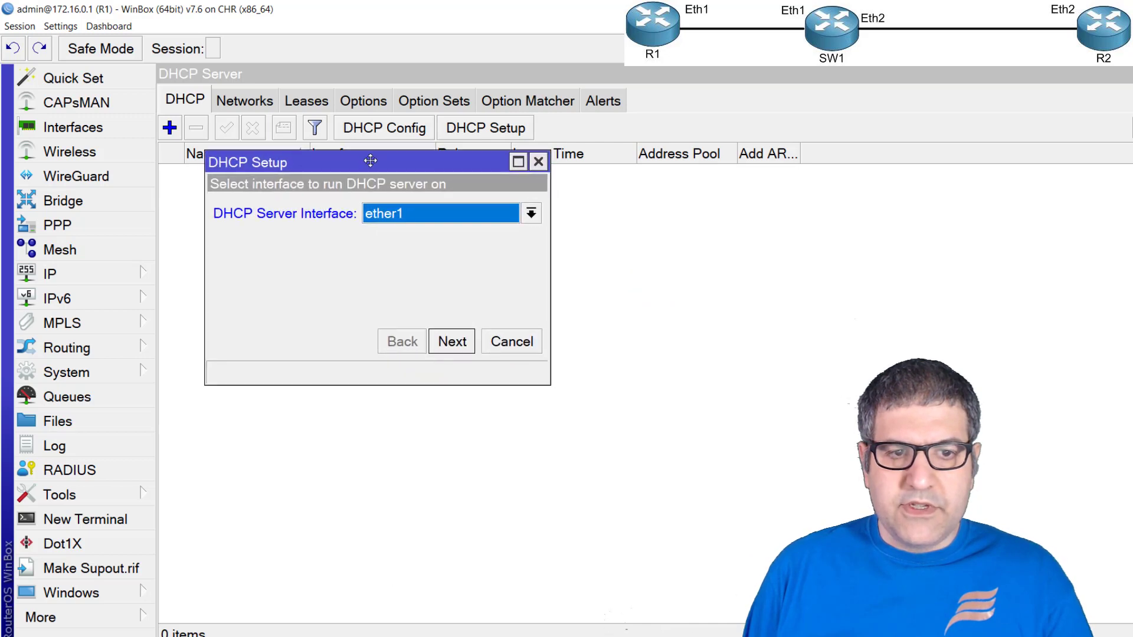
click(459, 349)
click(455, 347)
click(459, 349)
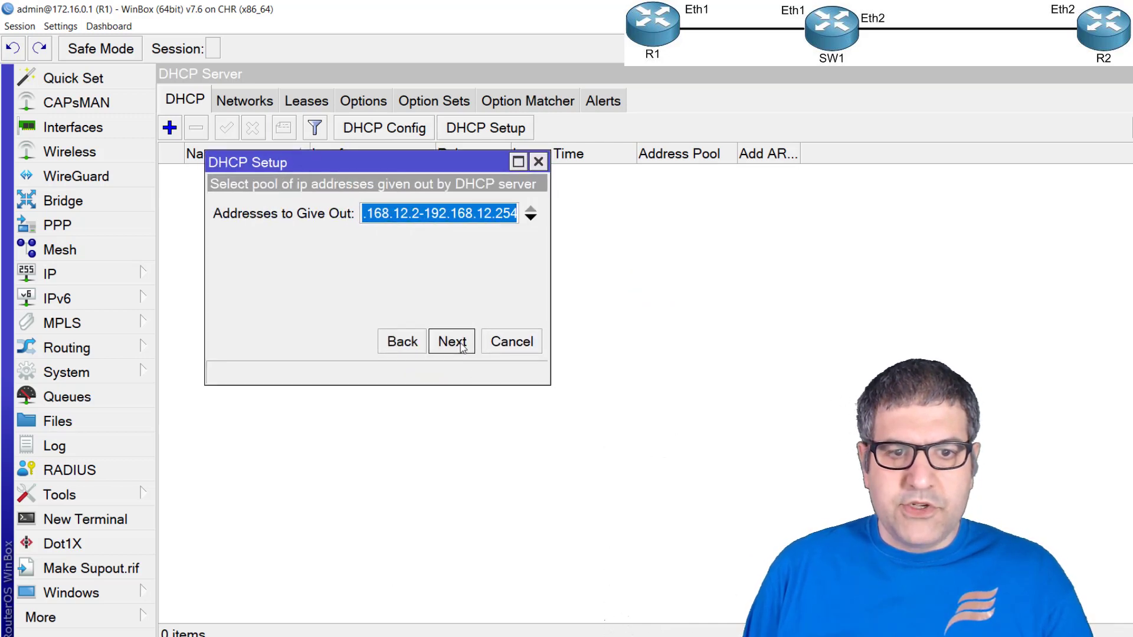
click(458, 348)
click(460, 349)
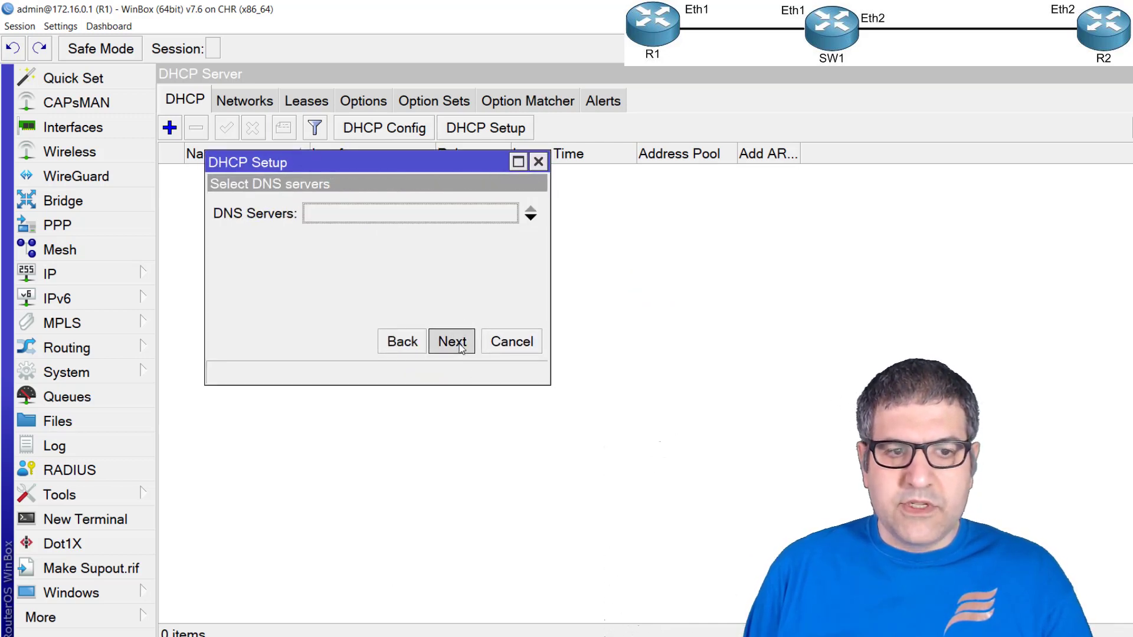
click(454, 347)
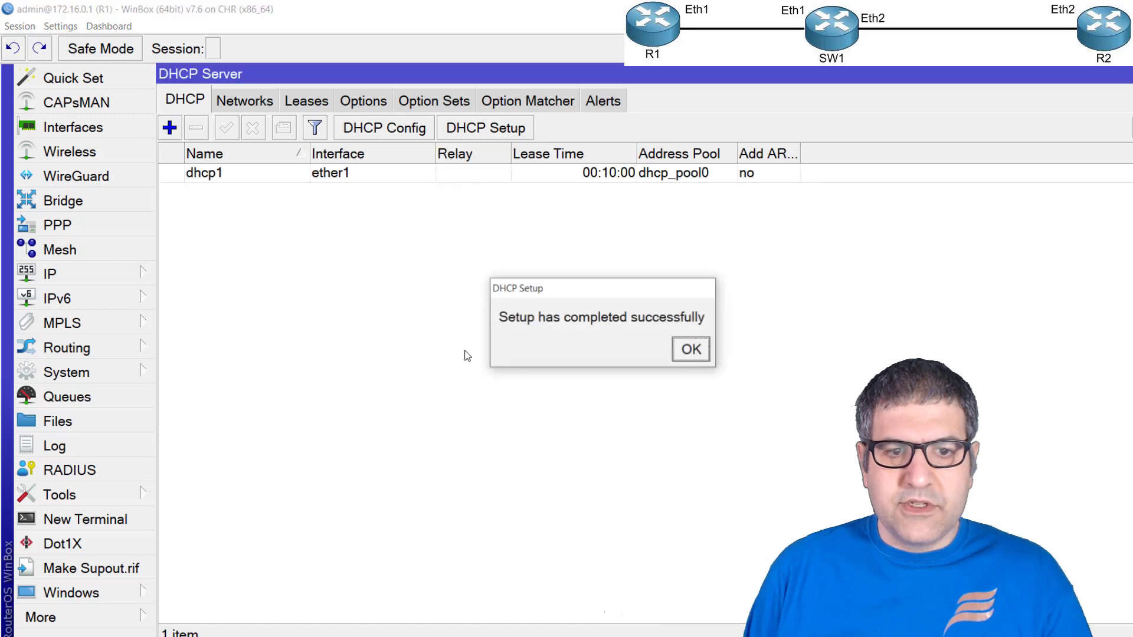
click(691, 349)
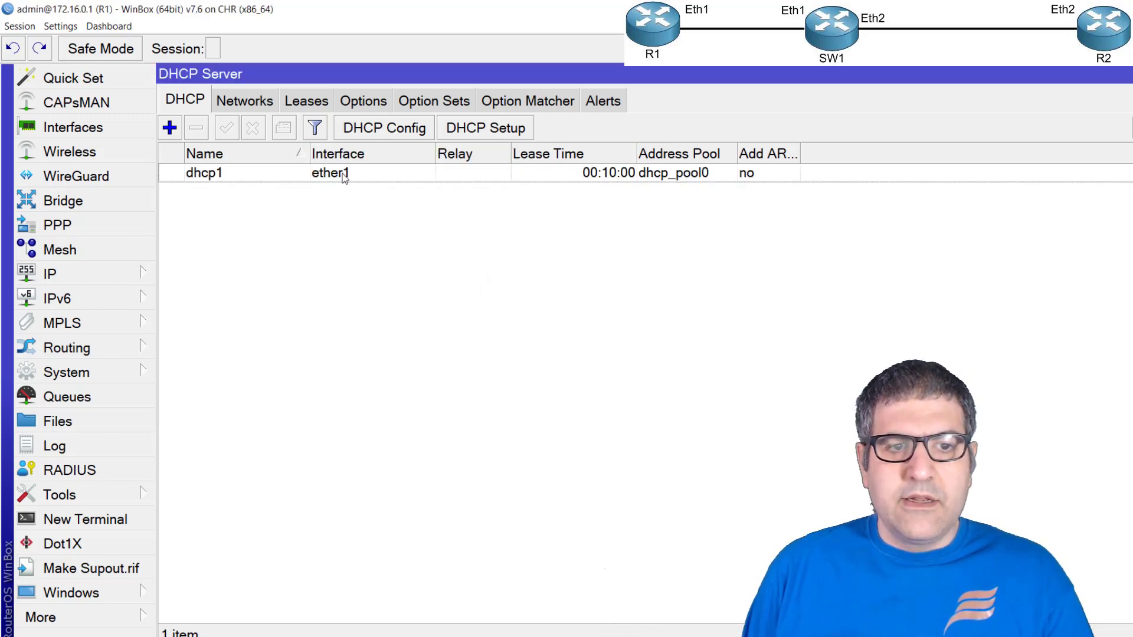
key(Escape)
- Switch to the SW1 WinBox session and create a bridge named bridge1 with default settings
key(alt+Tab)
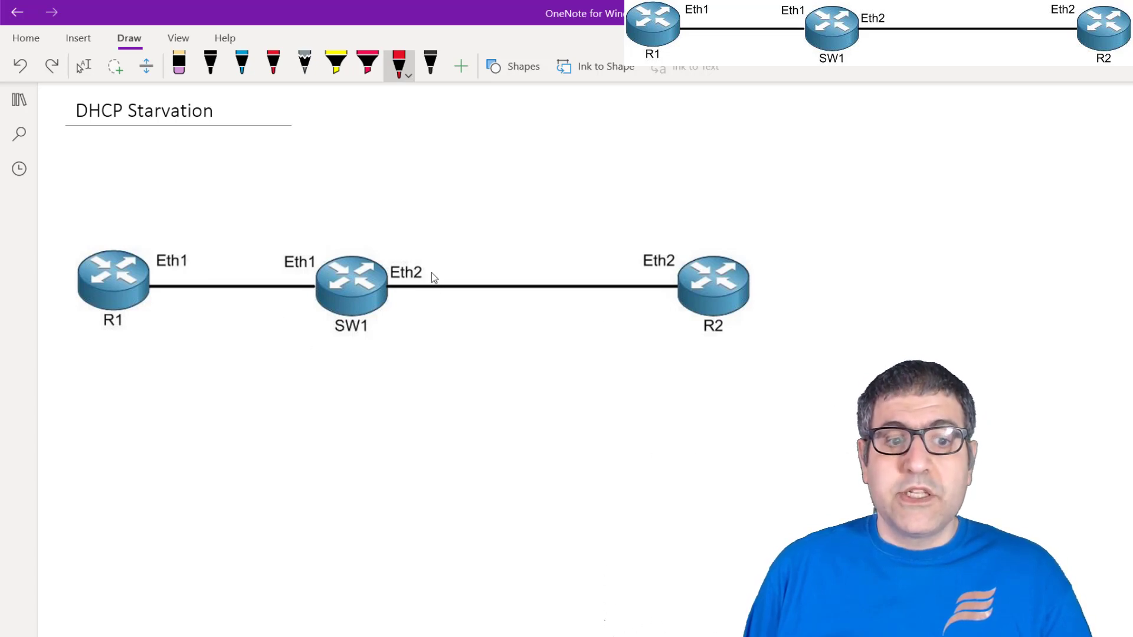
key(alt+Tab)
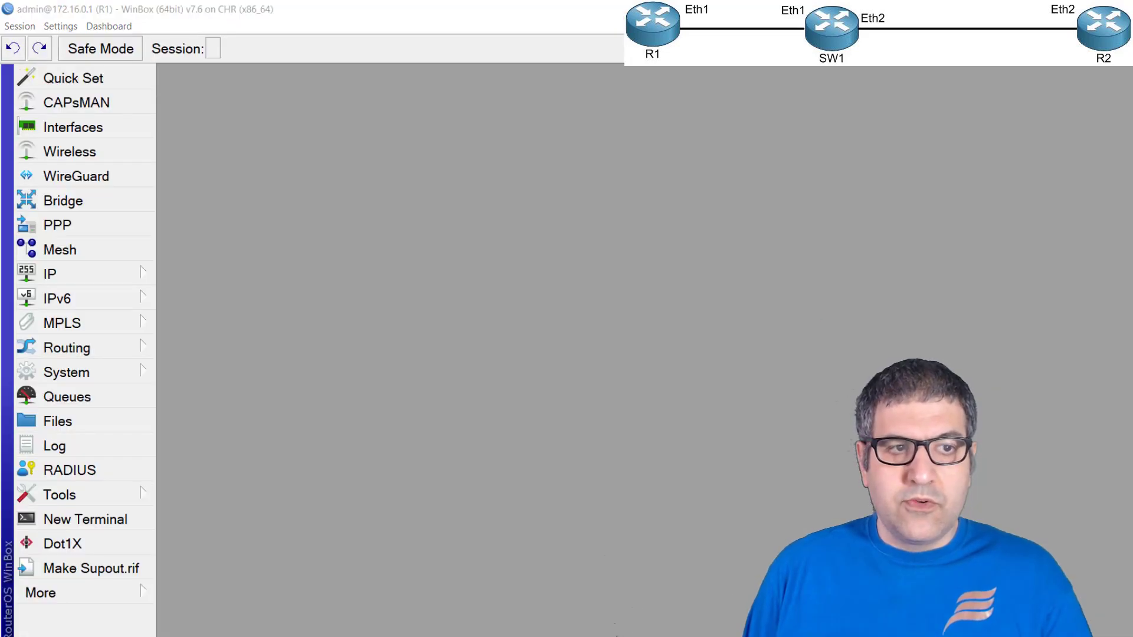
key(alt+Tab)
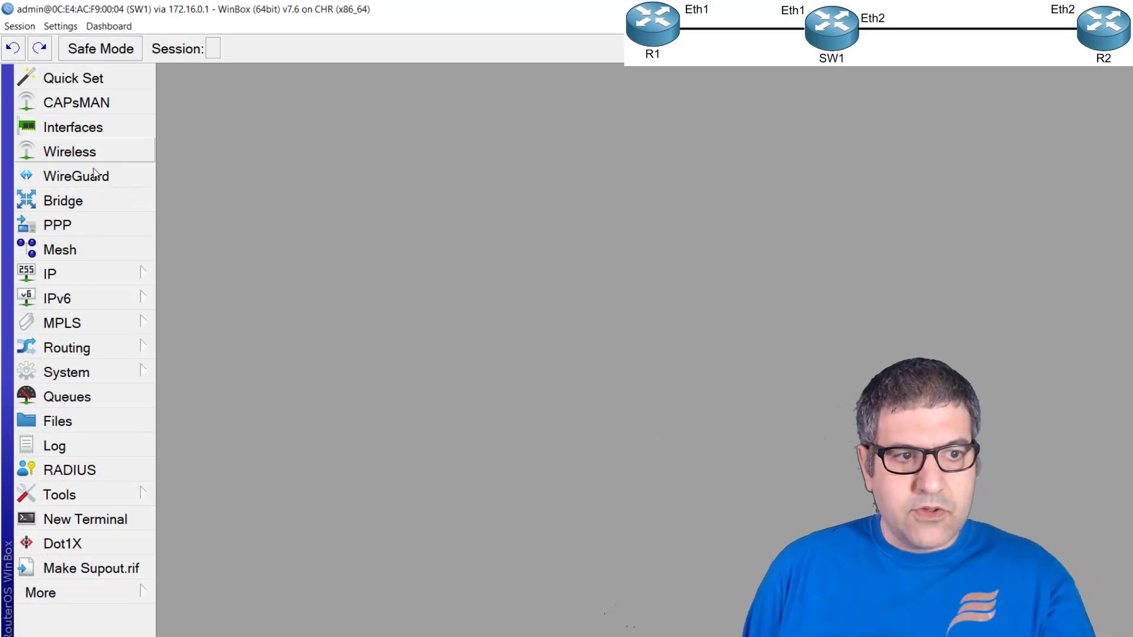
click(83, 203)
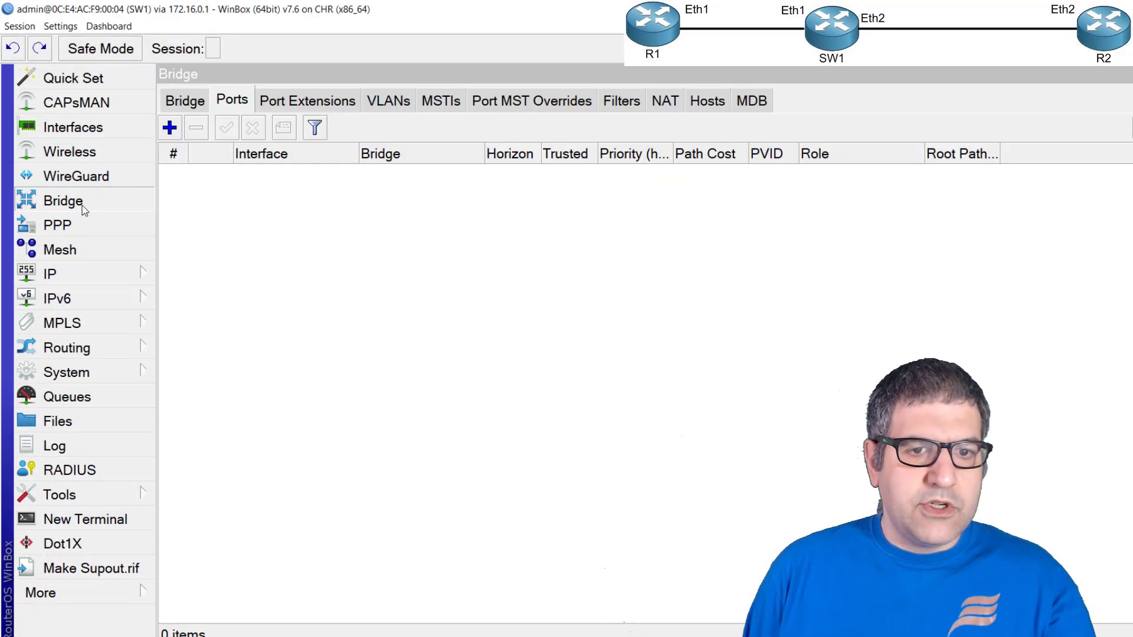
click(198, 107)
click(169, 127)
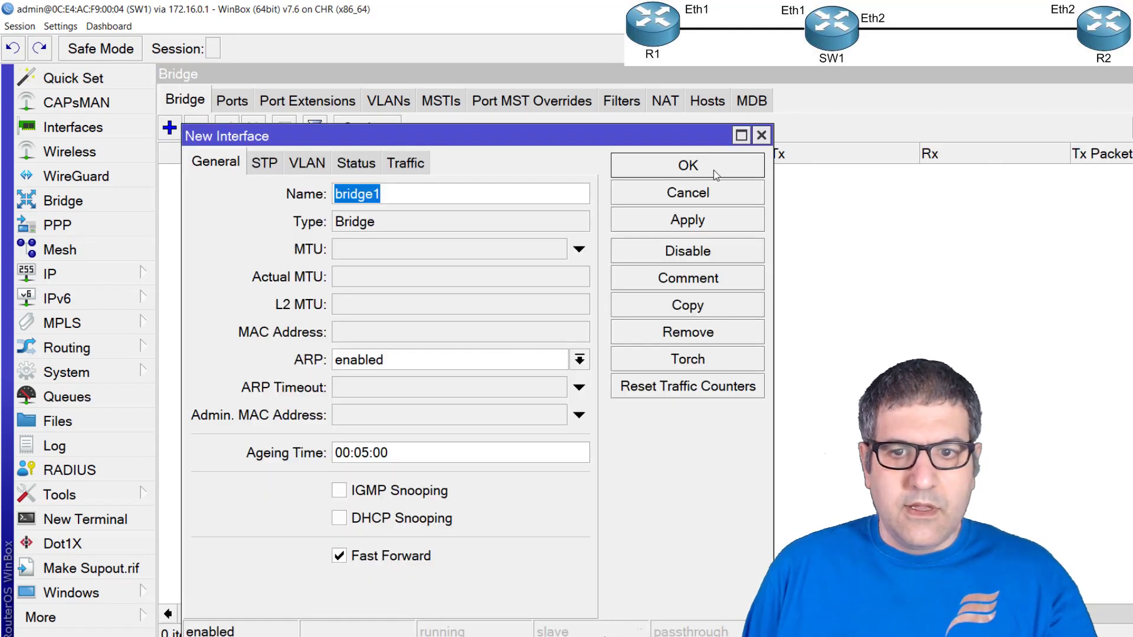
click(715, 173)
- Add ether1 and ether2 as ports of bridge1 on SW1, keeping the default port settings
click(236, 105)
click(170, 127)
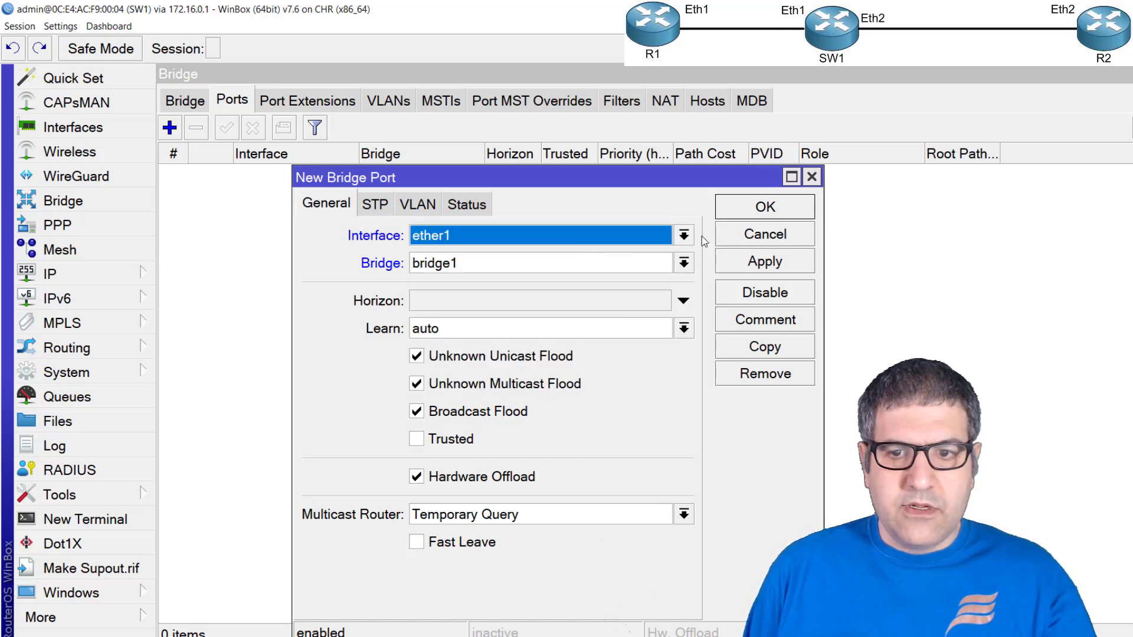
click(765, 262)
click(766, 347)
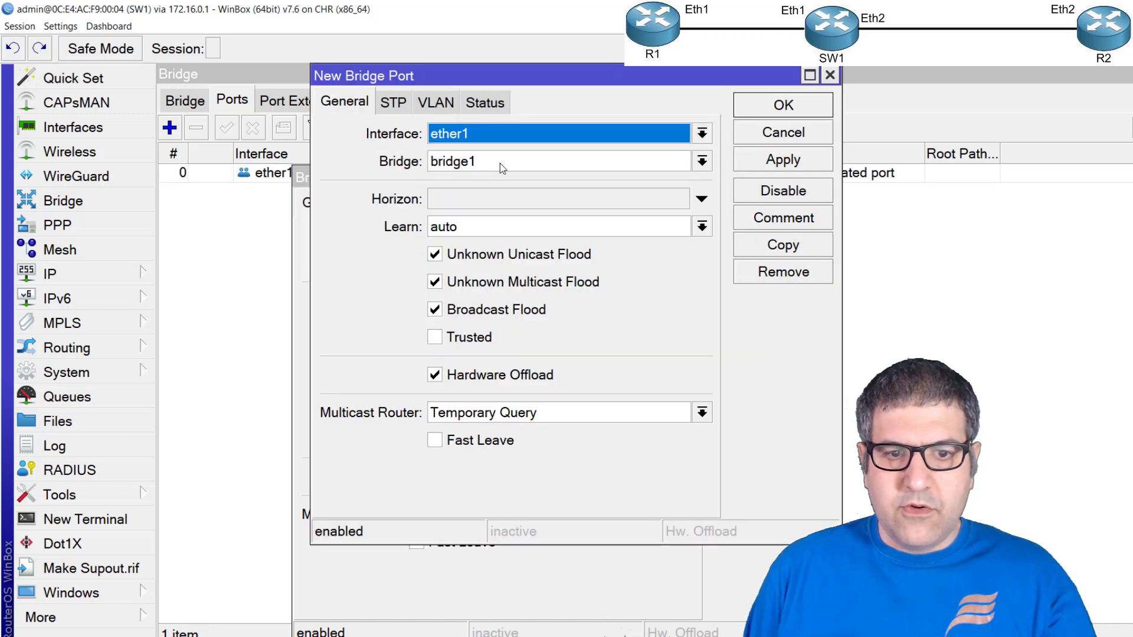
click(479, 131)
click(507, 203)
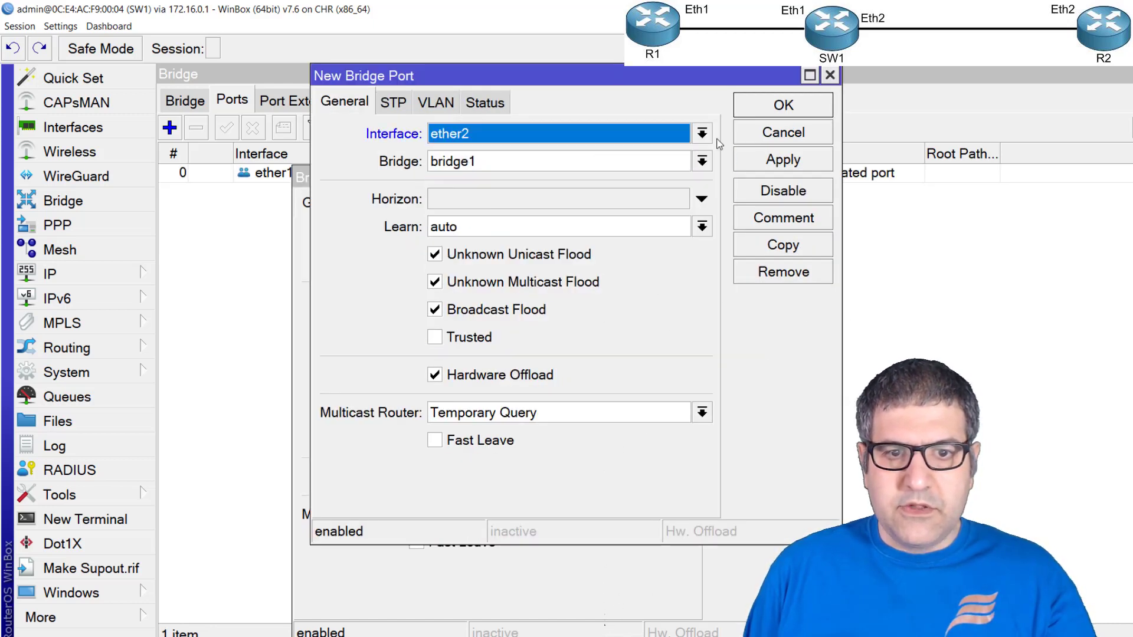
click(765, 110)
click(766, 210)
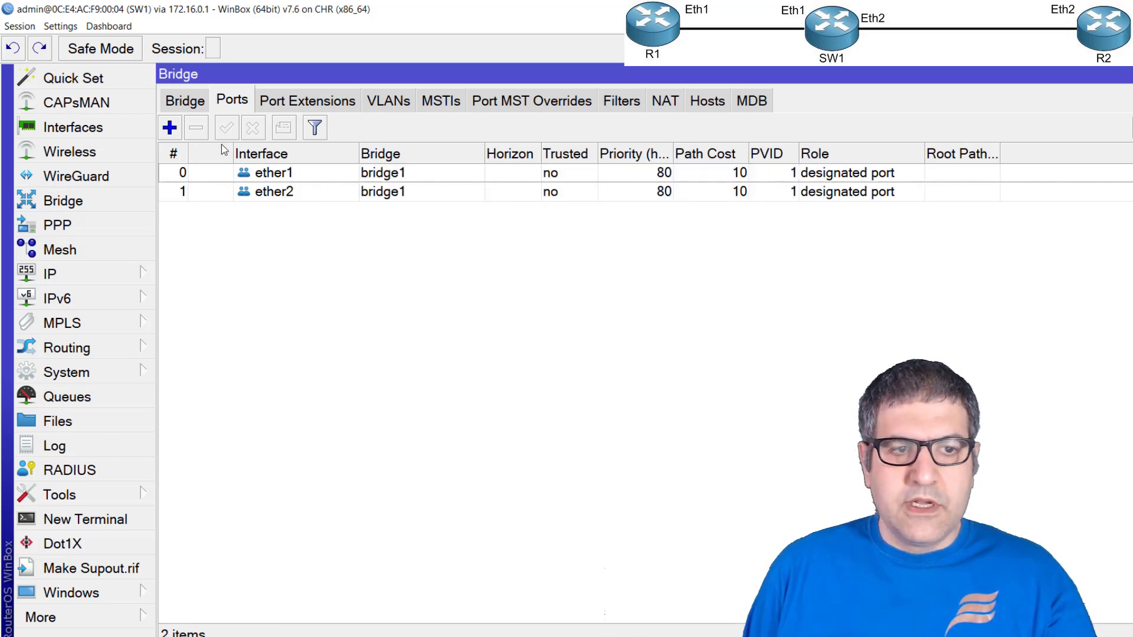
- Check the general settings of the ether1 bridge port on SW1, including its Trusted option
click(269, 177)
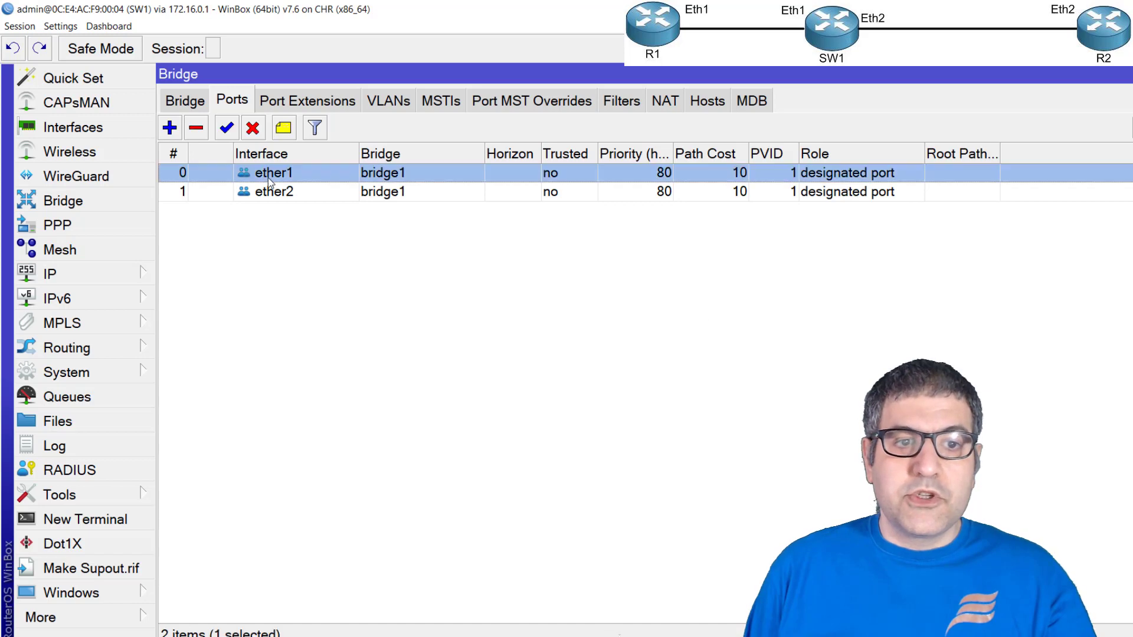
double_click(268, 177)
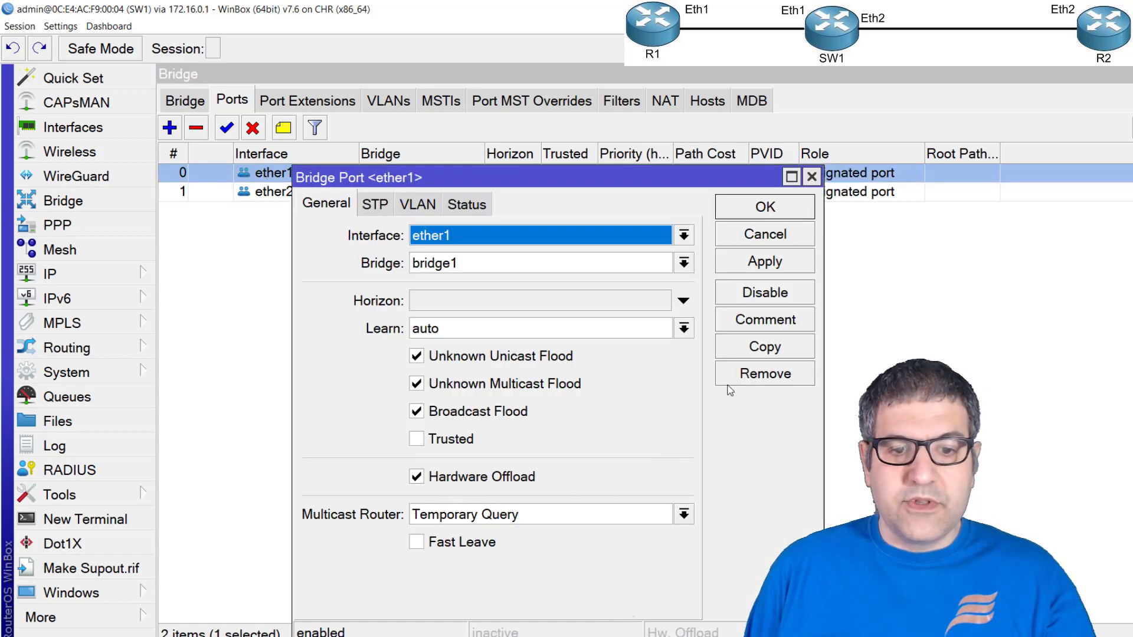
click(812, 177)
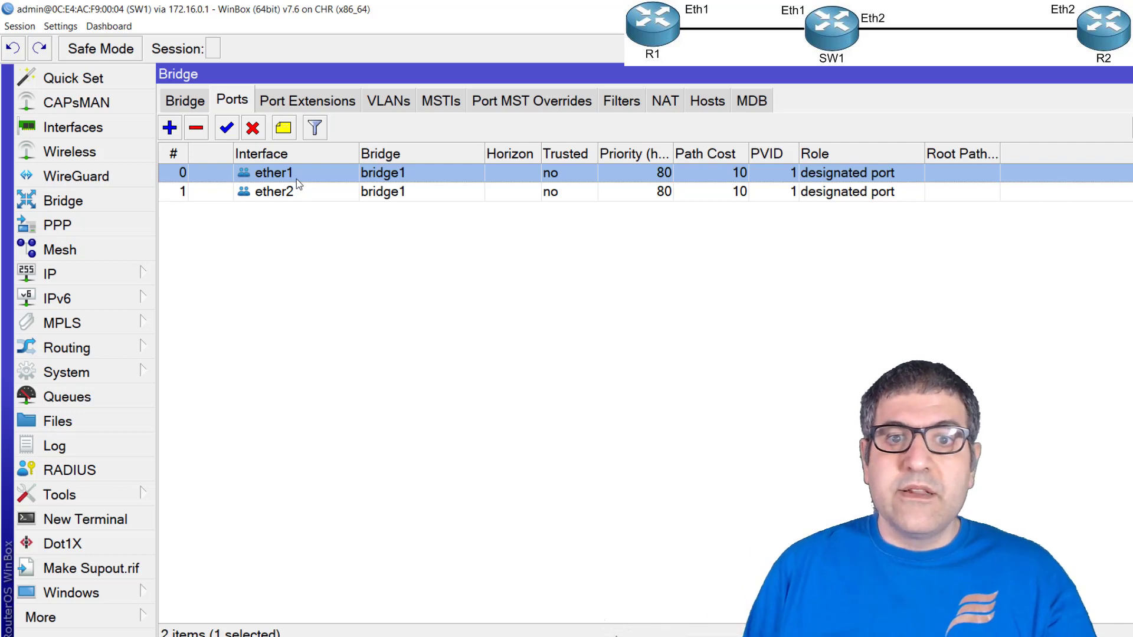
key(Escape)
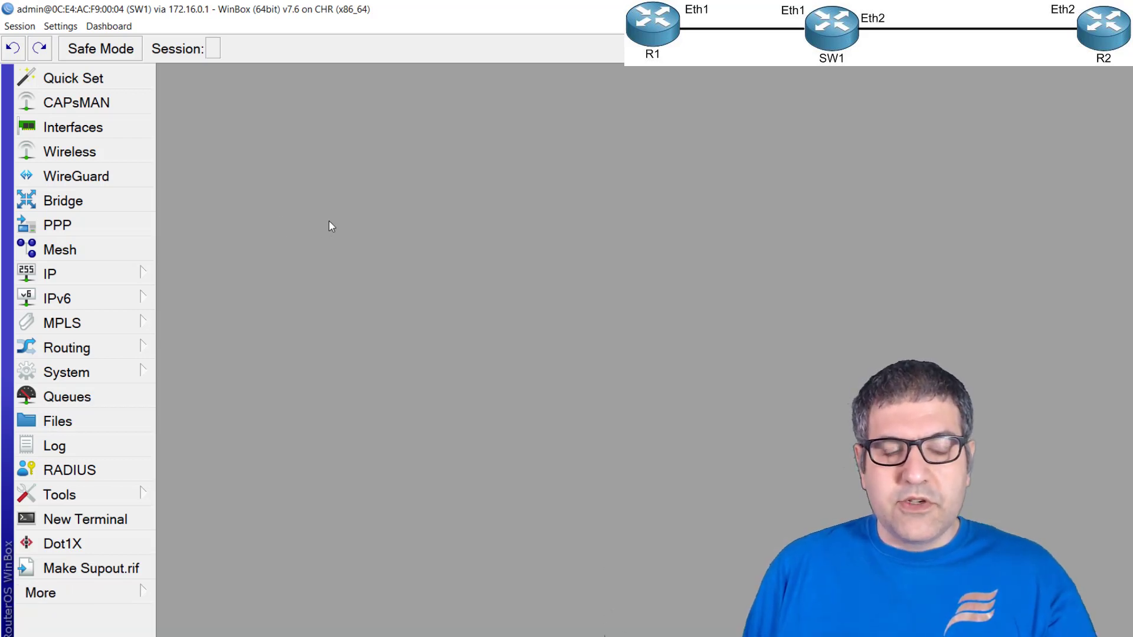
- Switch to the R2 WinBox session and add DHCP clients on ether1 and ether2
key(alt+Tab)
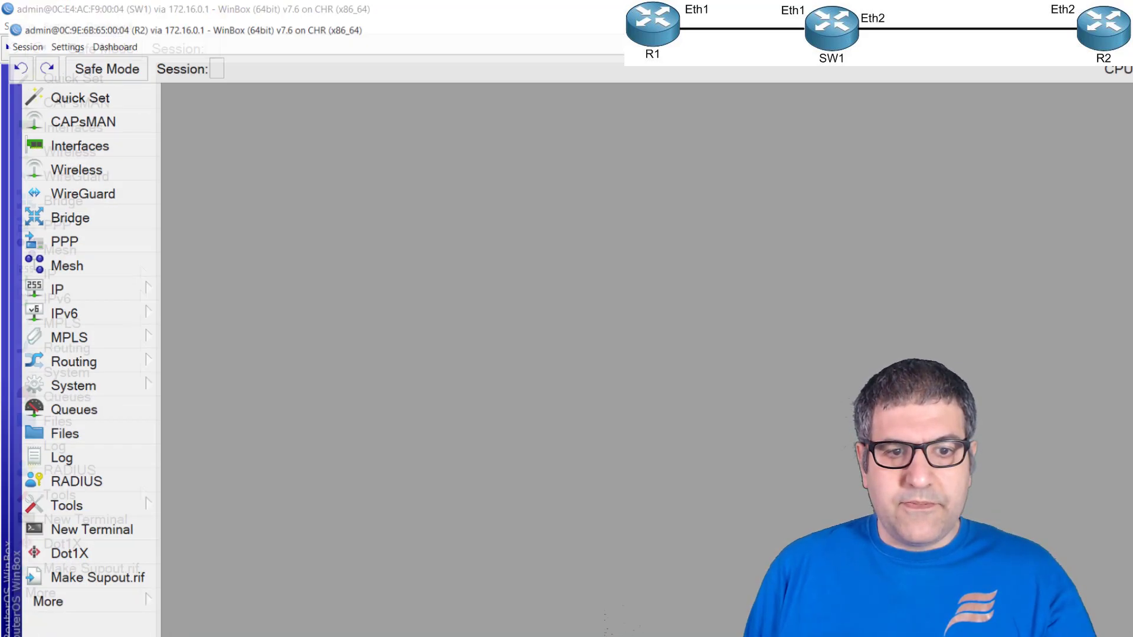
click(135, 274)
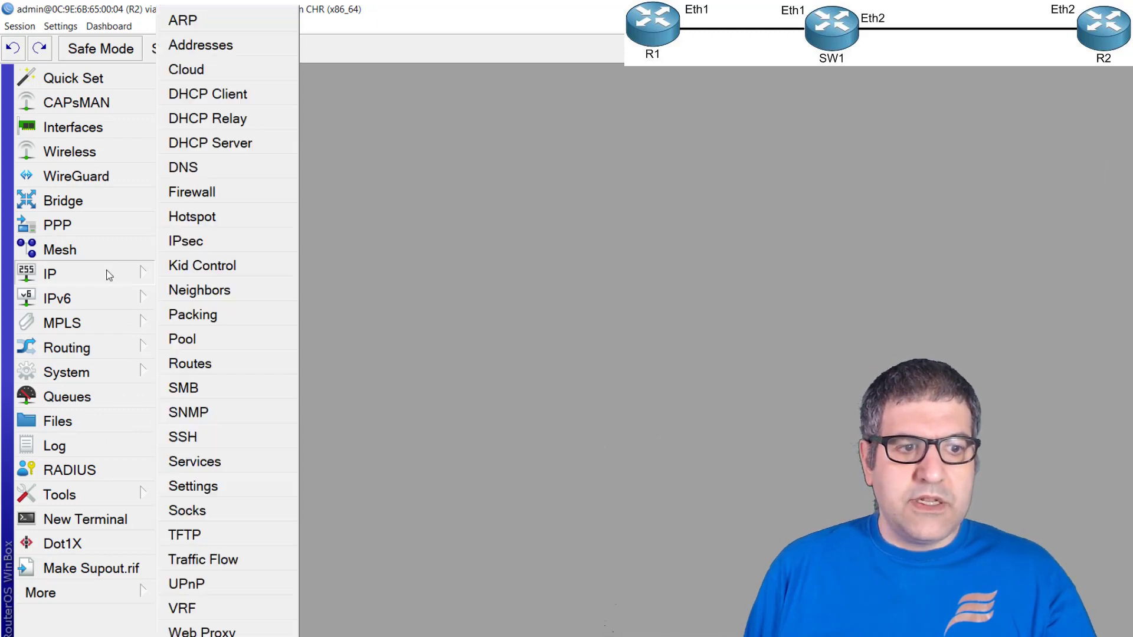
click(265, 104)
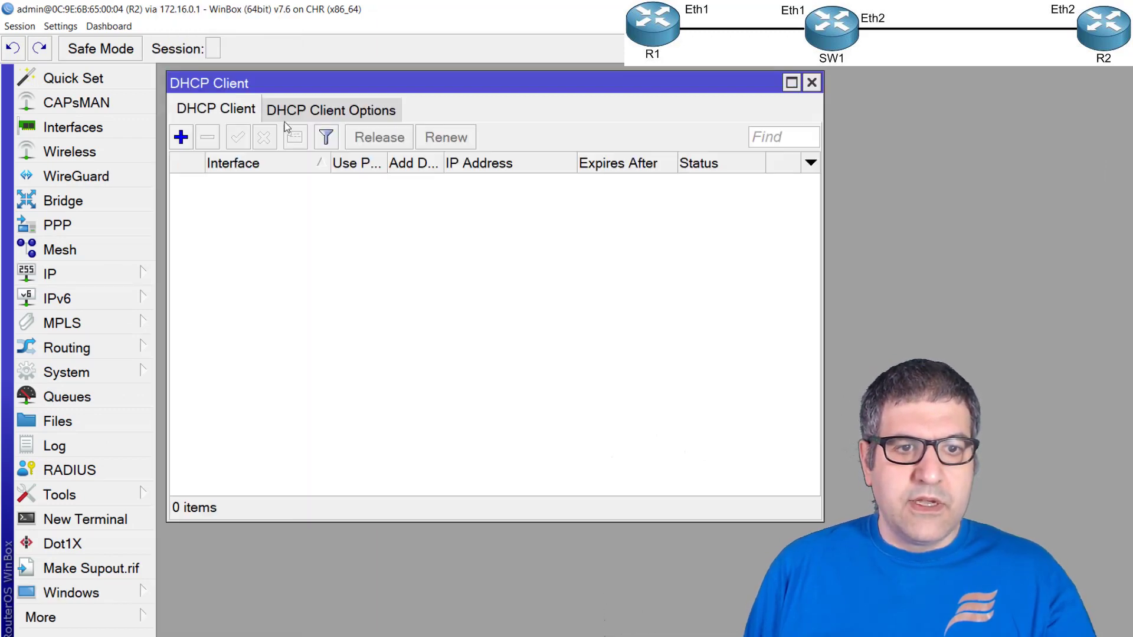
click(182, 138)
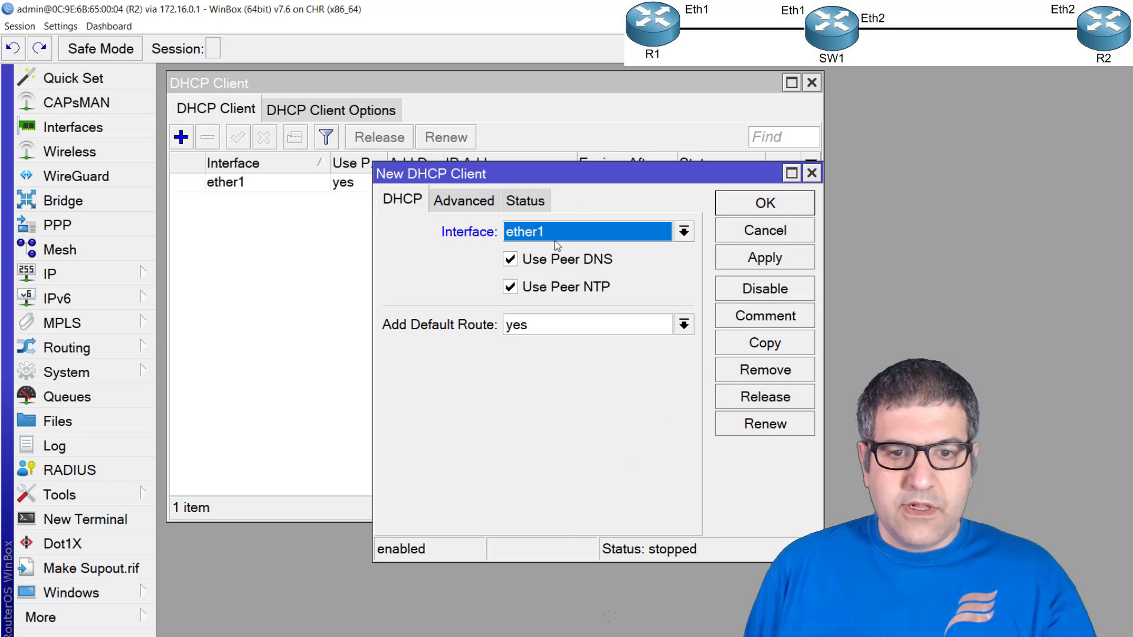
click(556, 242)
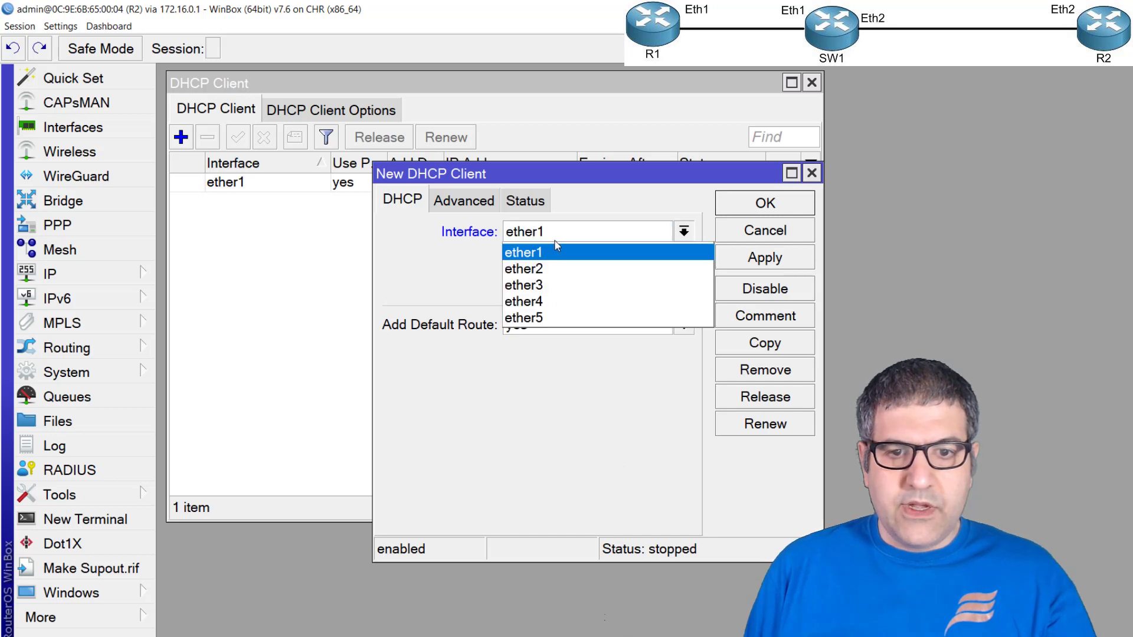
click(551, 254)
click(767, 206)
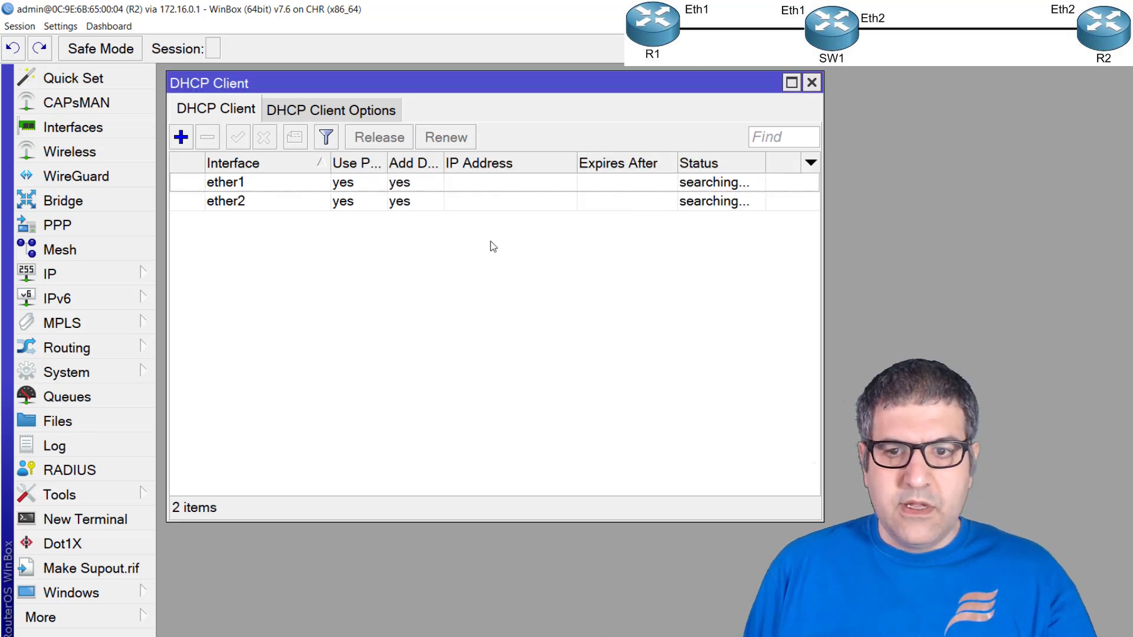
- Remove the DHCP clients on ether1 and ether2 from R2
click(216, 182)
key(Delete)
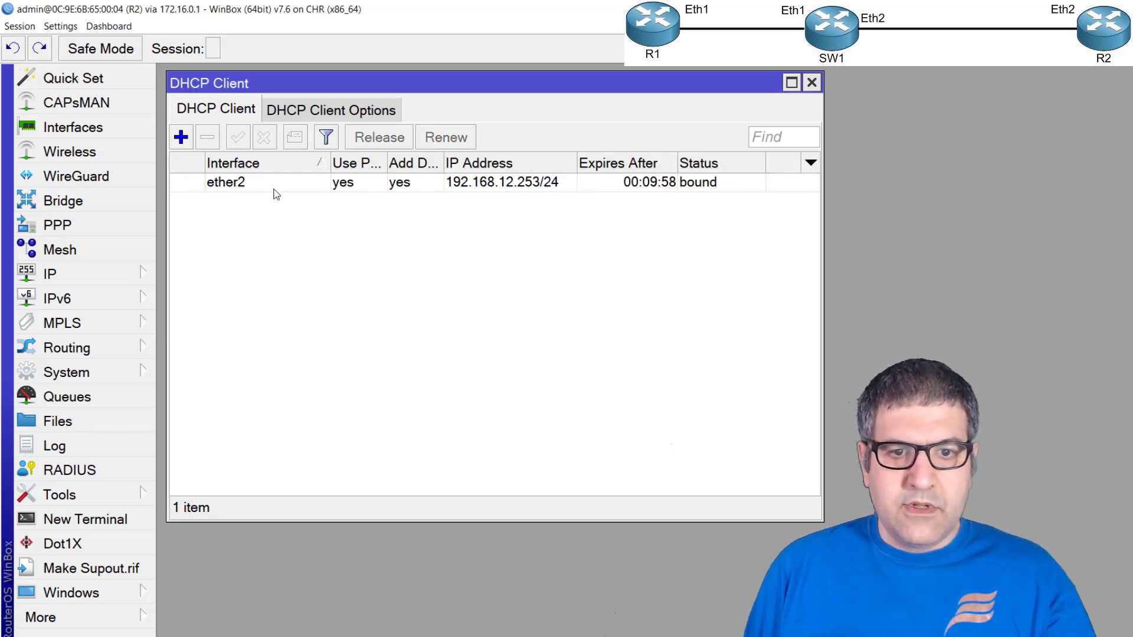
click(522, 188)
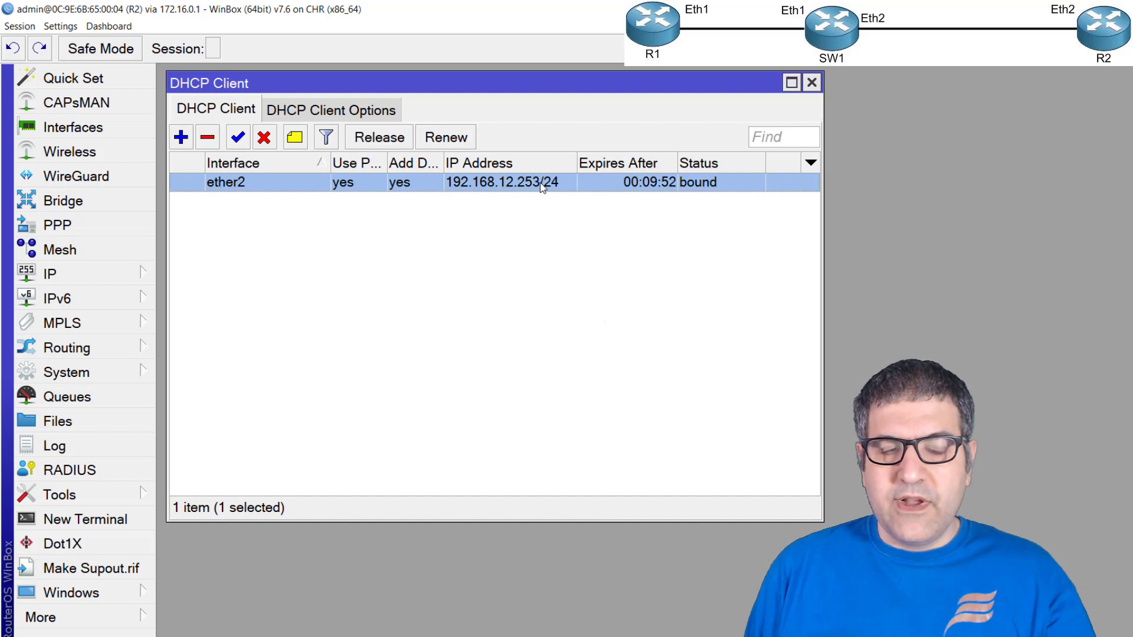
click(207, 142)
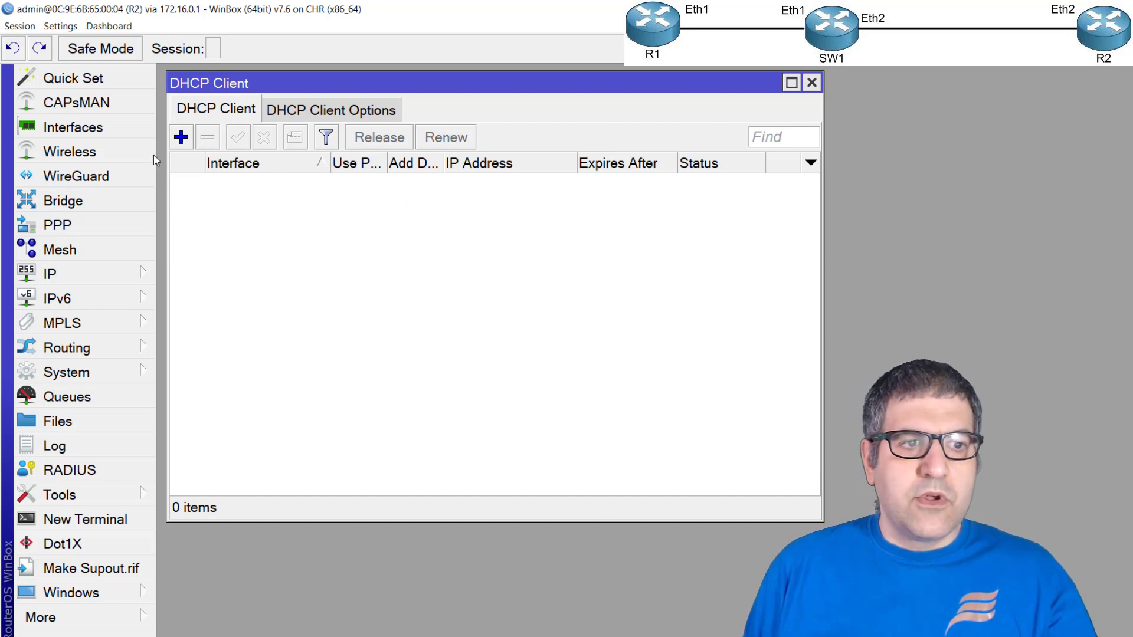
- Copy the MAC address of R2's ether2 interface from its general properties, and close the interface windows
click(99, 131)
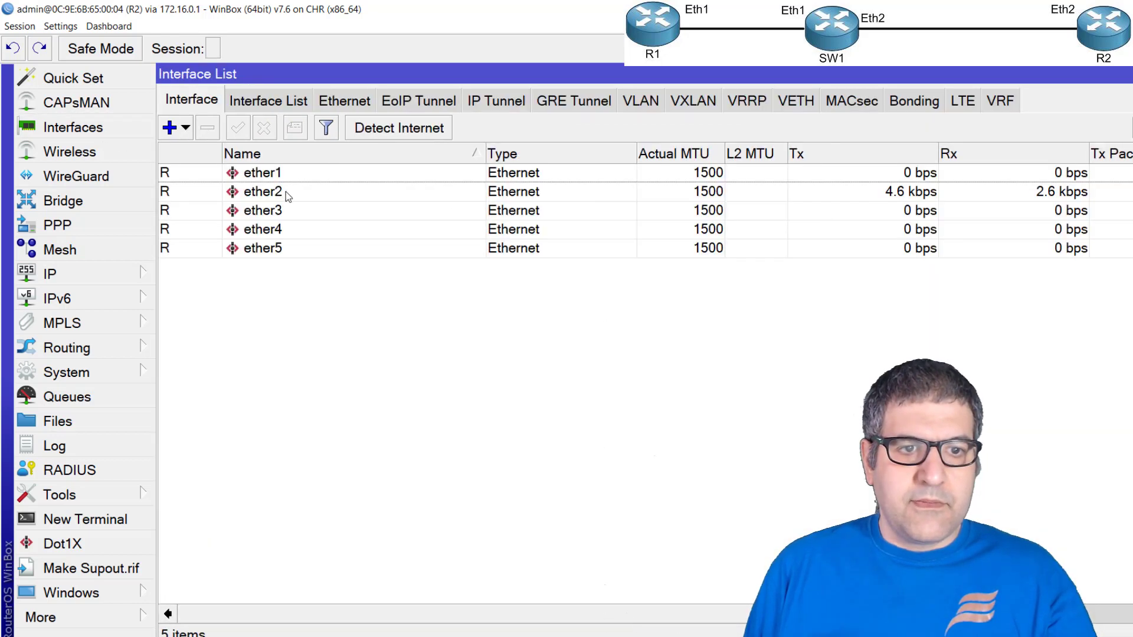
double_click(287, 192)
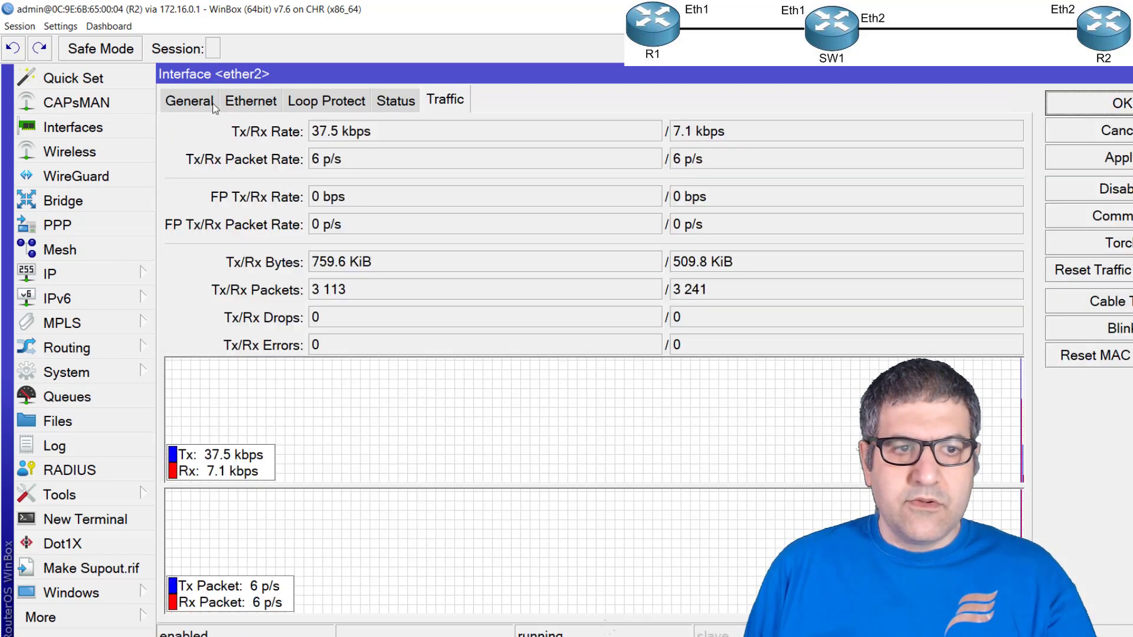
drag(486, 303, 315, 304)
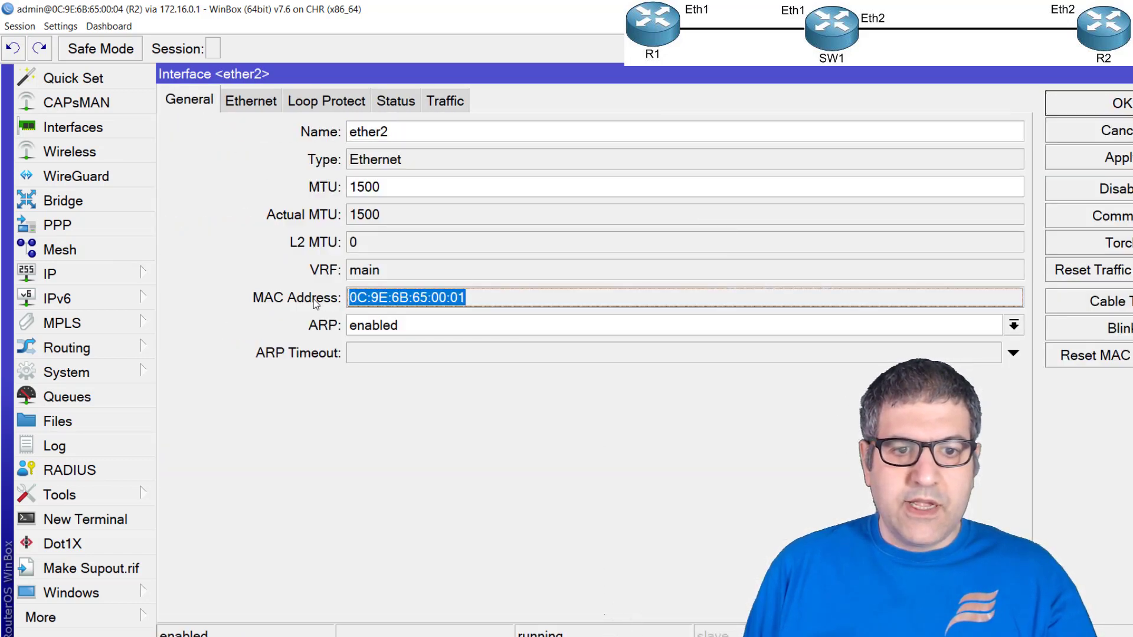
right_click(389, 303)
click(431, 307)
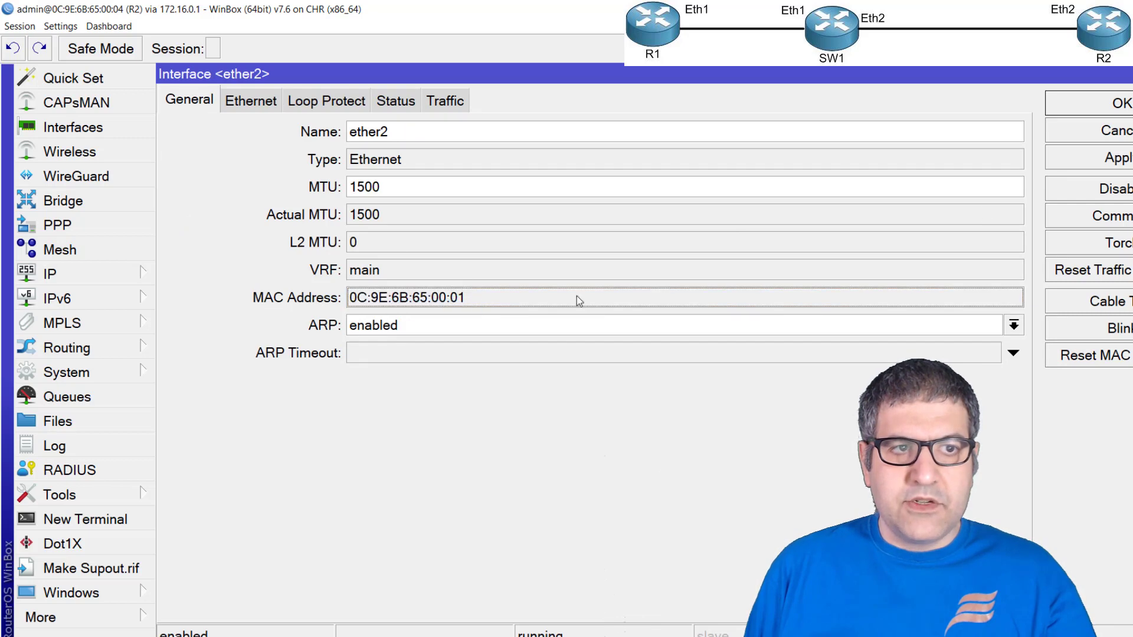
key(Escape)
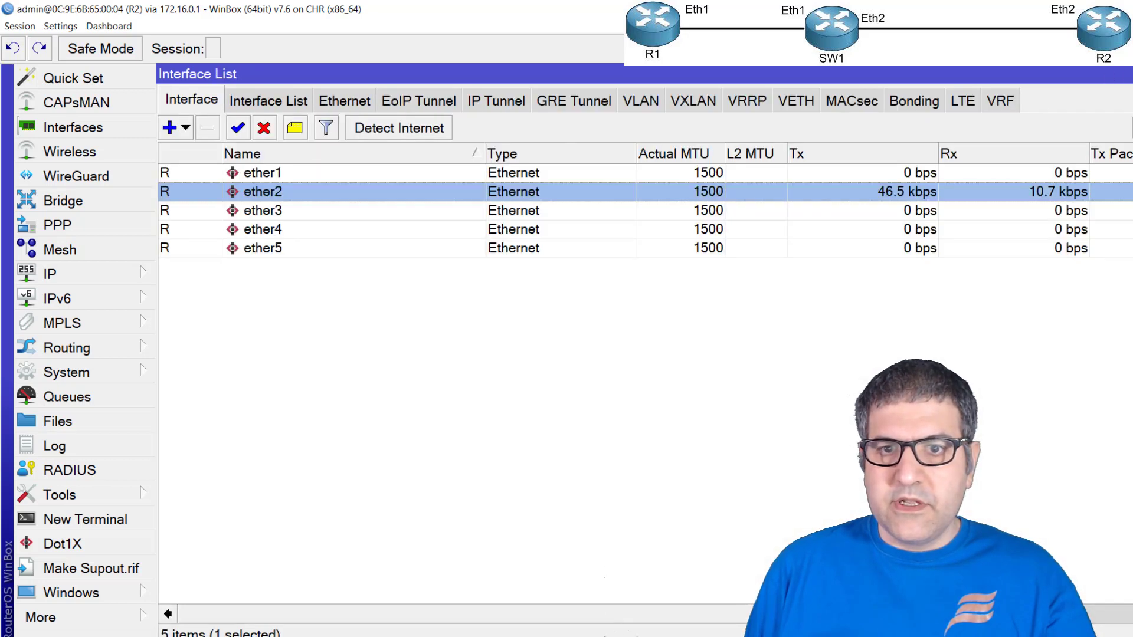
click(567, 308)
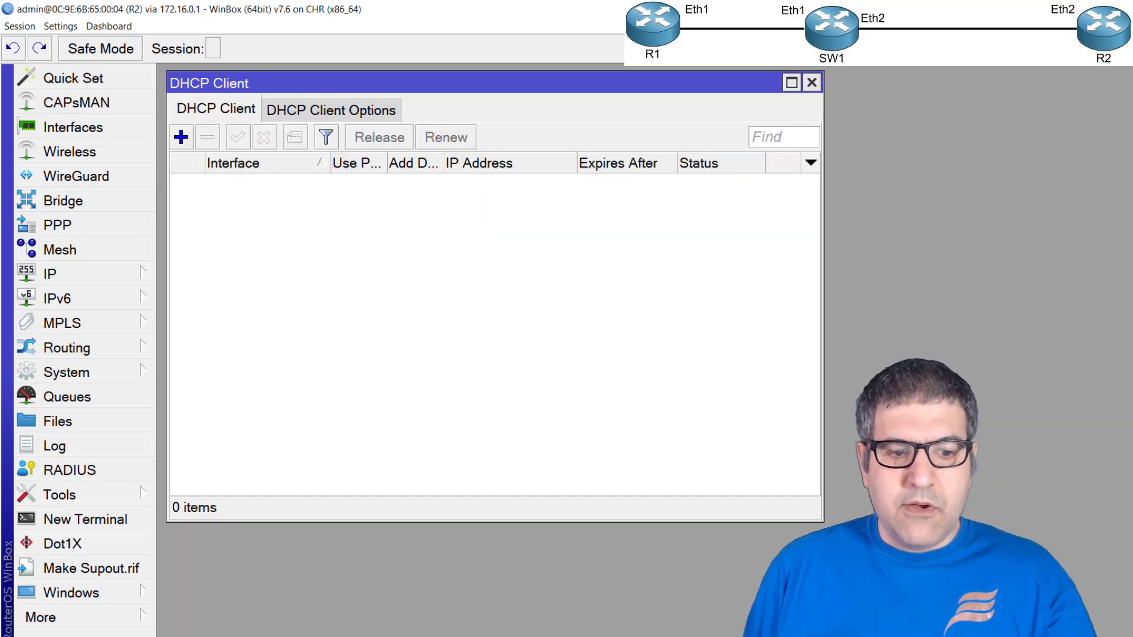
- Switch to the SW1 WinBox session and enable Use IP Firewall in the bridge settings
key(alt+Tab)
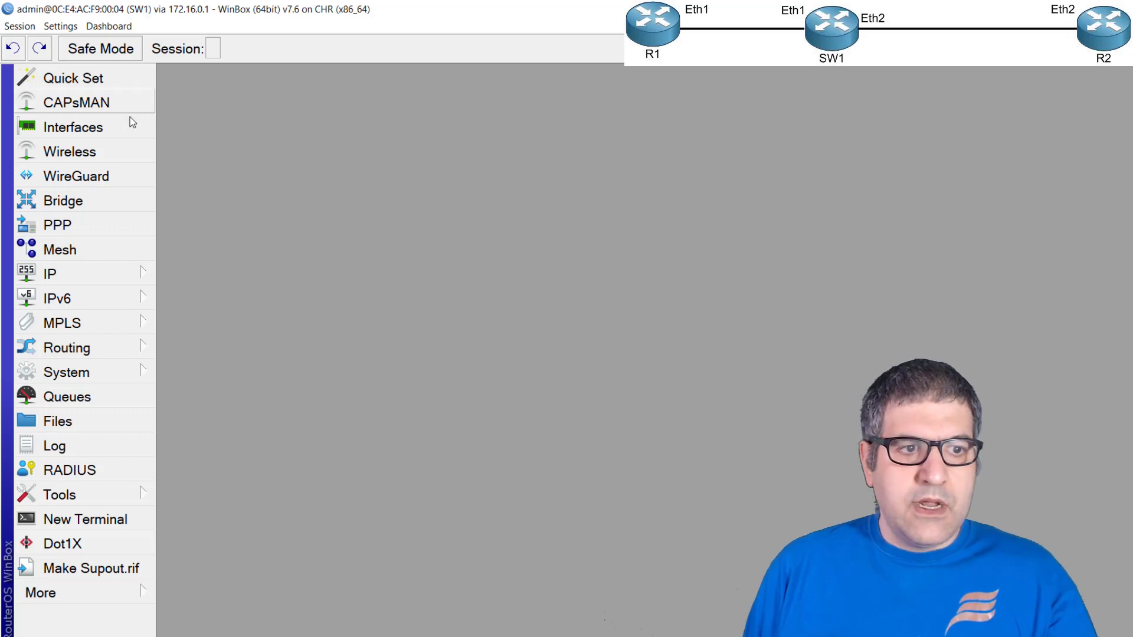
click(89, 202)
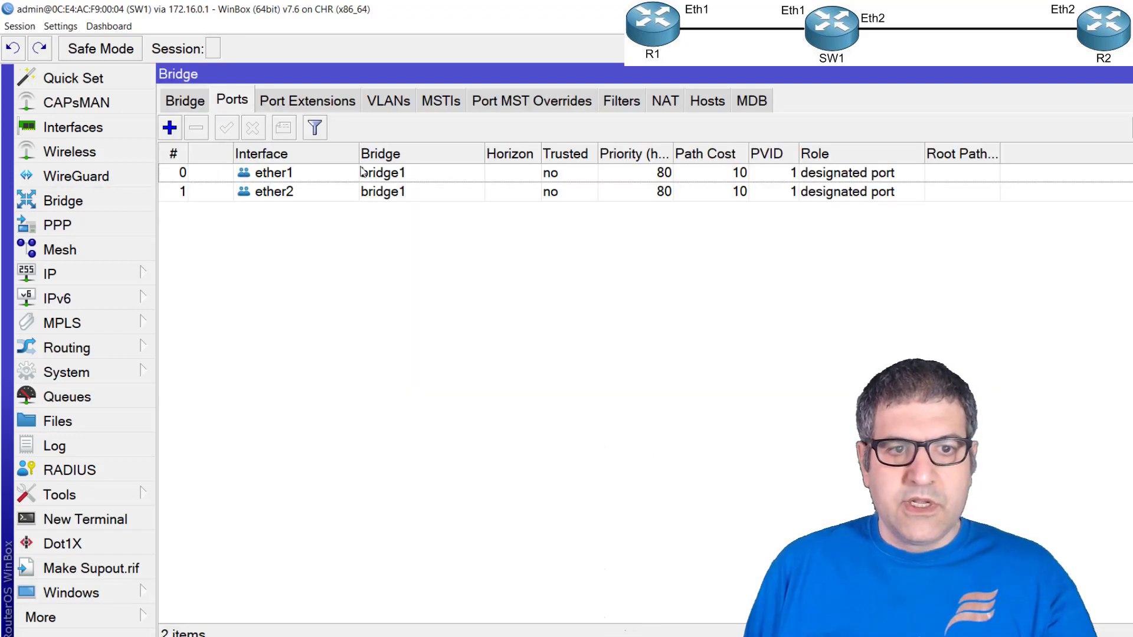
click(180, 102)
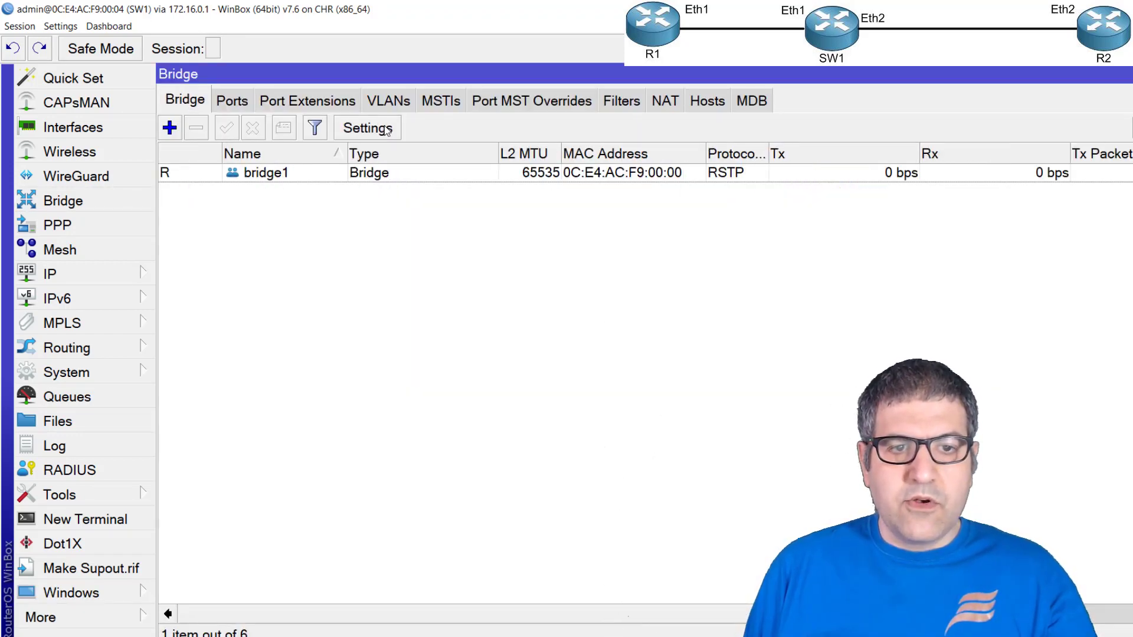
click(367, 128)
drag(838, 331, 370, 168)
click(376, 197)
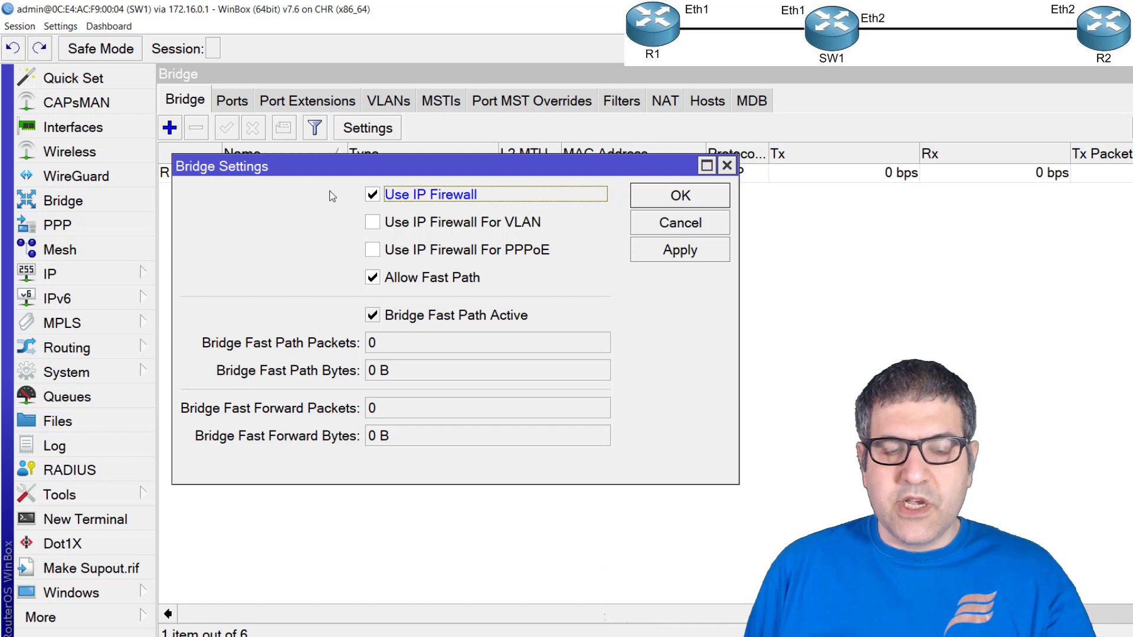
click(692, 197)
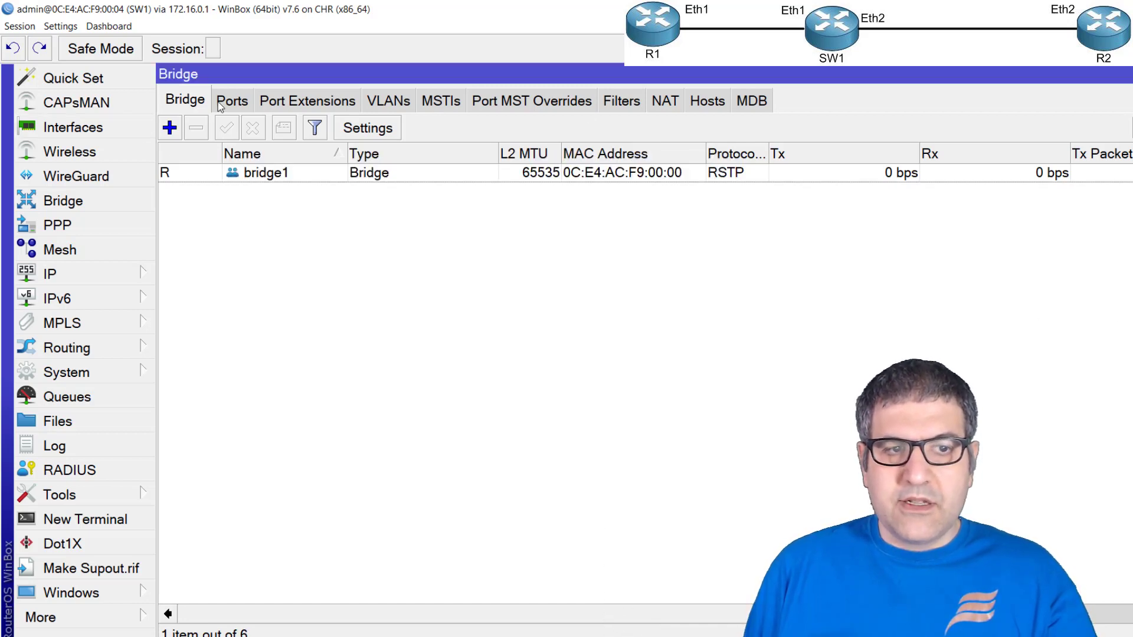
- Start a new bridge filter rule on SW1 for the forward chain
click(632, 103)
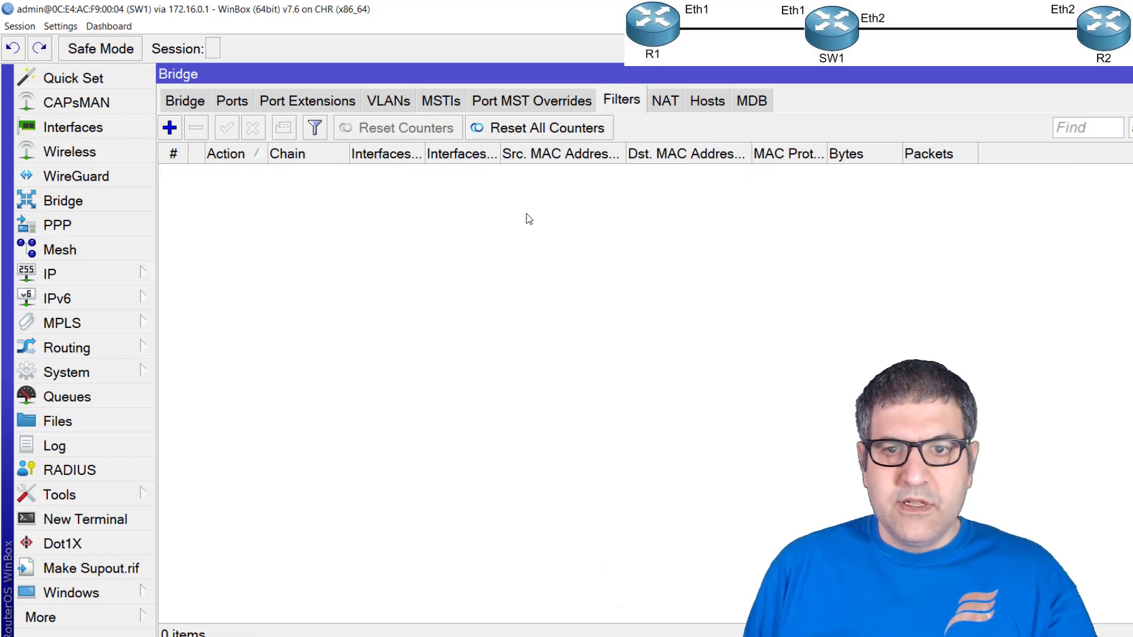
click(169, 127)
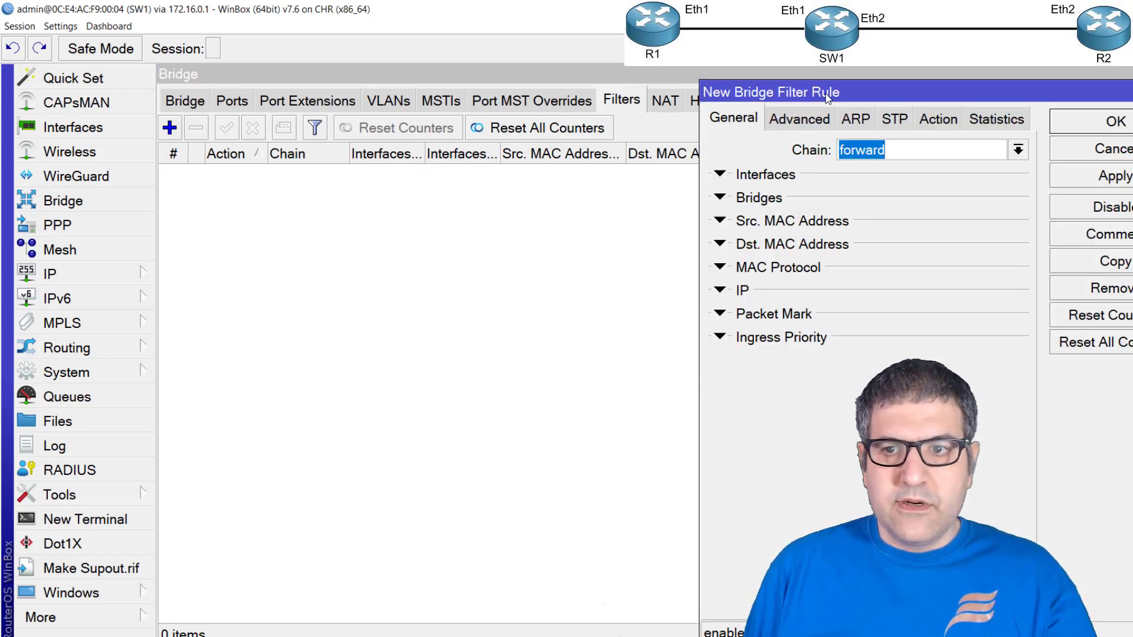
drag(826, 96, 365, 98)
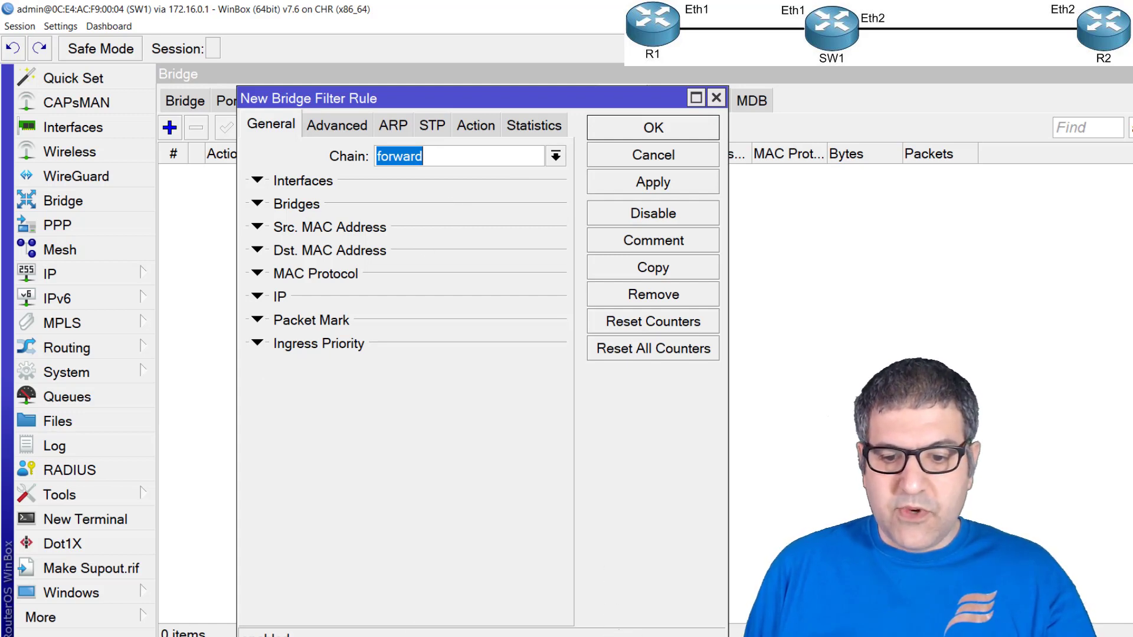
- Switch to the OneNote diagram, draw the traffic path between R2, SW1 and R1, mark inbound traffic at SW1's Eth2, and return to WinBox
key(alt+Tab)
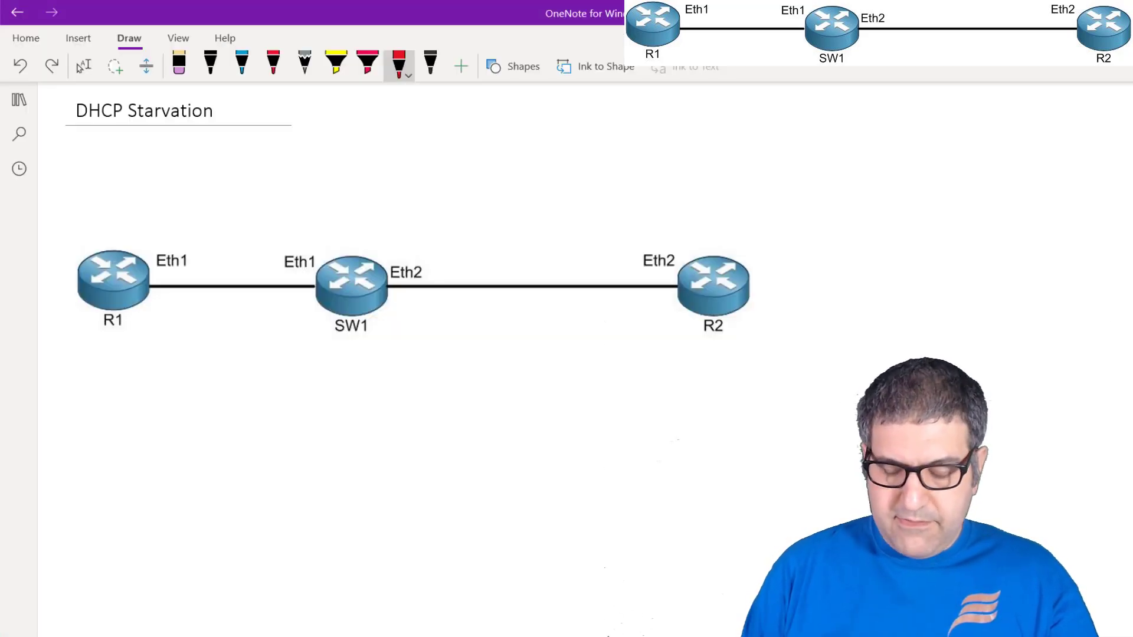
mouse_move(683, 335)
mouse_down()
mouse_move(655, 352)
mouse_move(468, 372)
mouse_move(383, 326)
mouse_move(359, 354)
mouse_move(228, 354)
mouse_move(132, 328)
mouse_move(157, 317)
mouse_up()
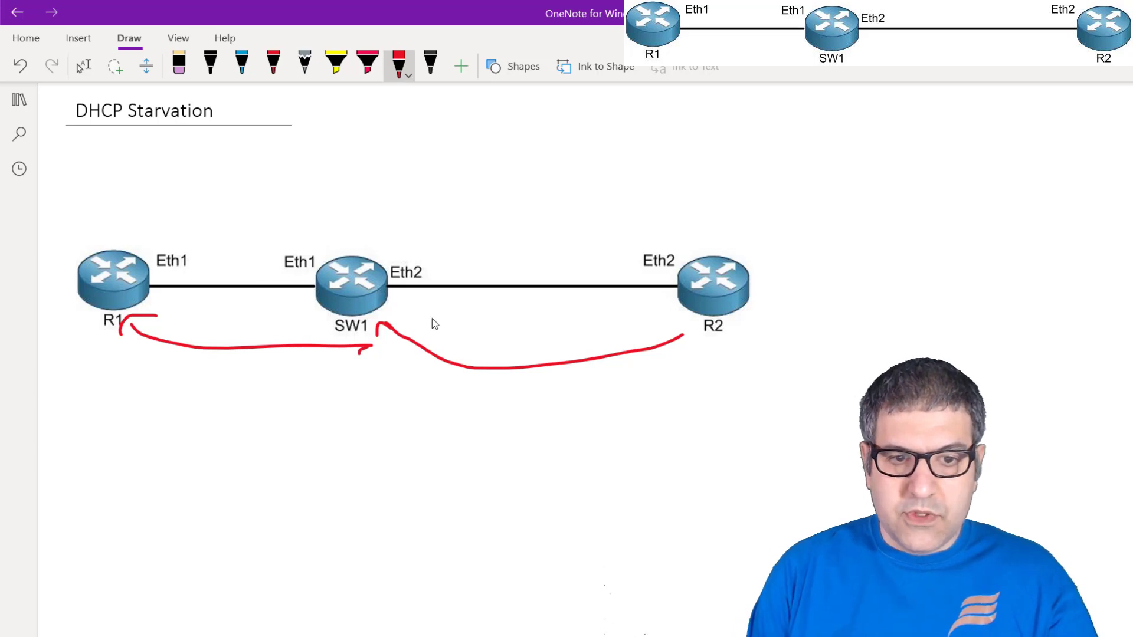
drag(394, 290, 420, 308)
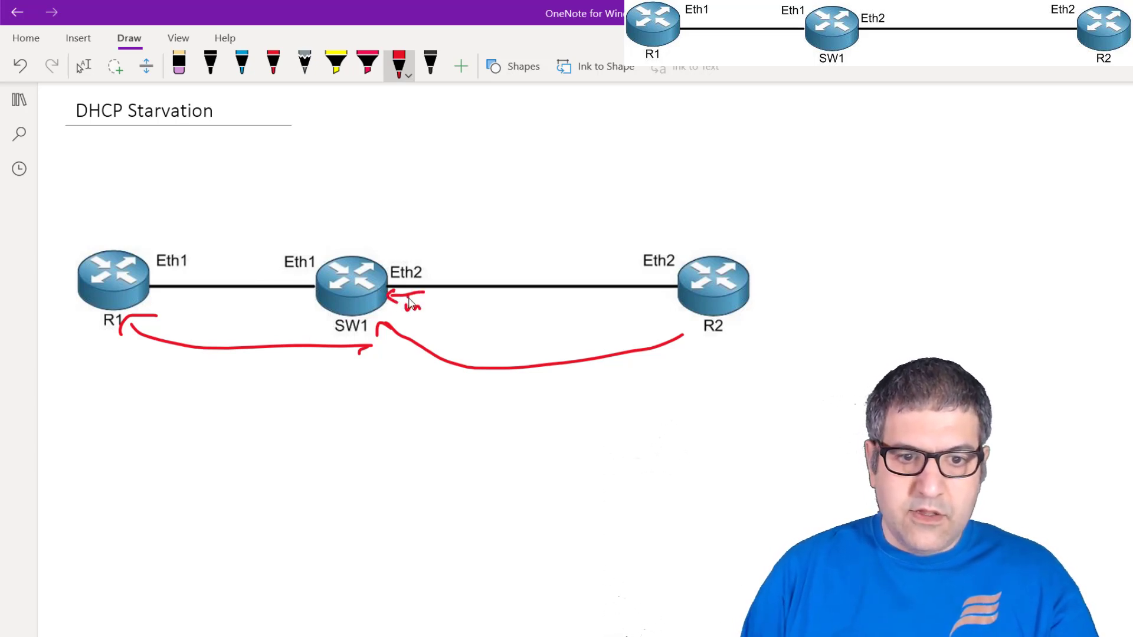
key(alt+Tab)
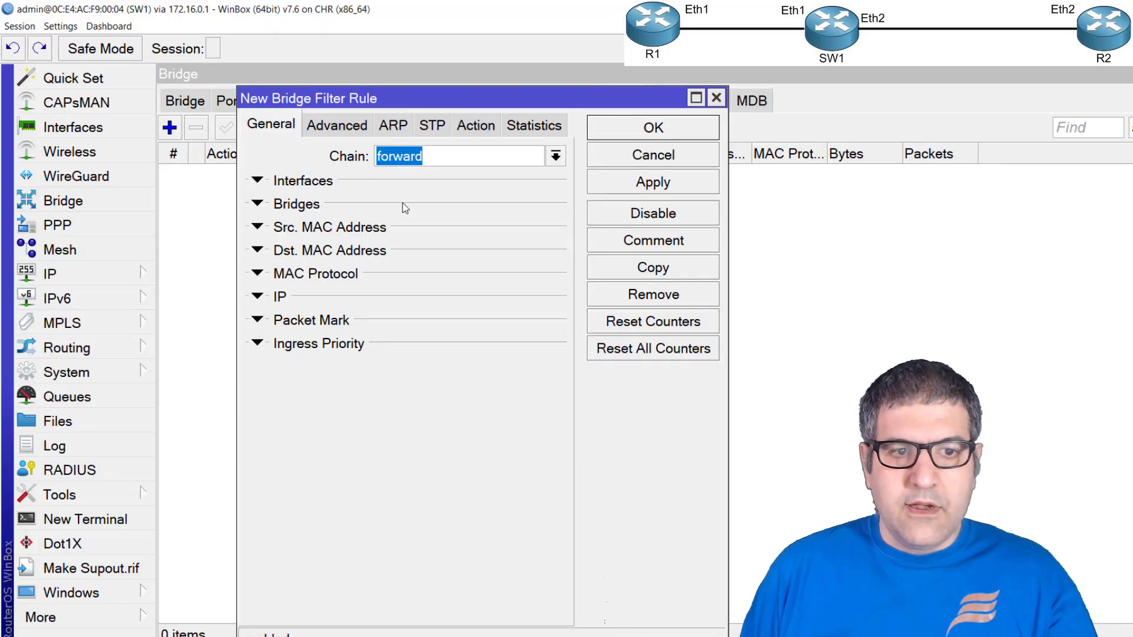
- Set the filter rule's In. Interface to ether2
click(265, 187)
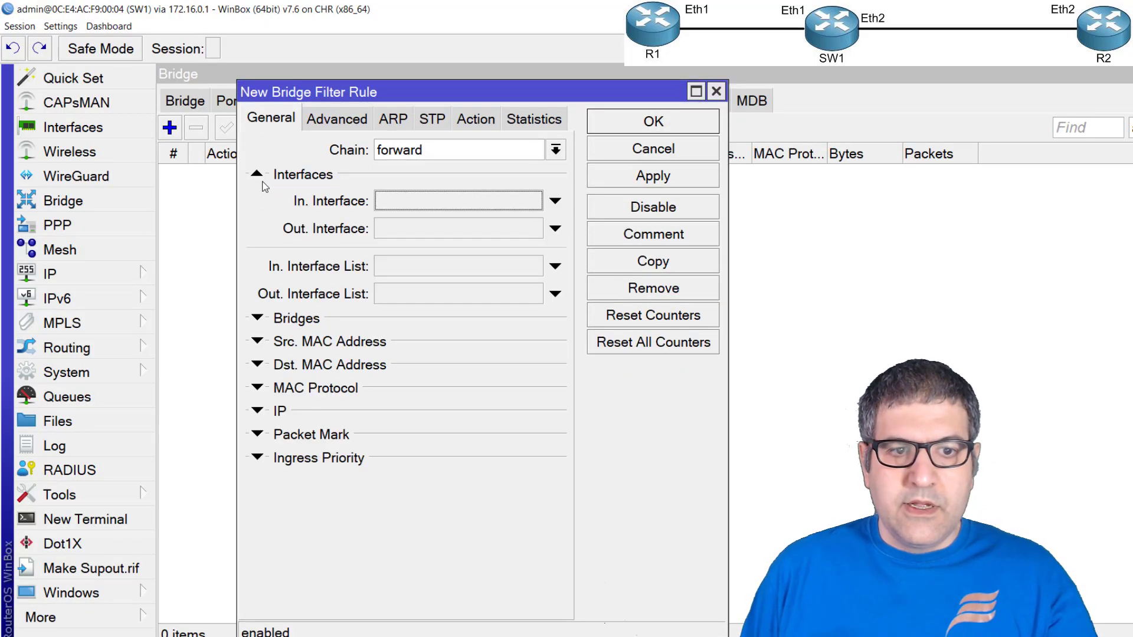
click(430, 200)
click(505, 201)
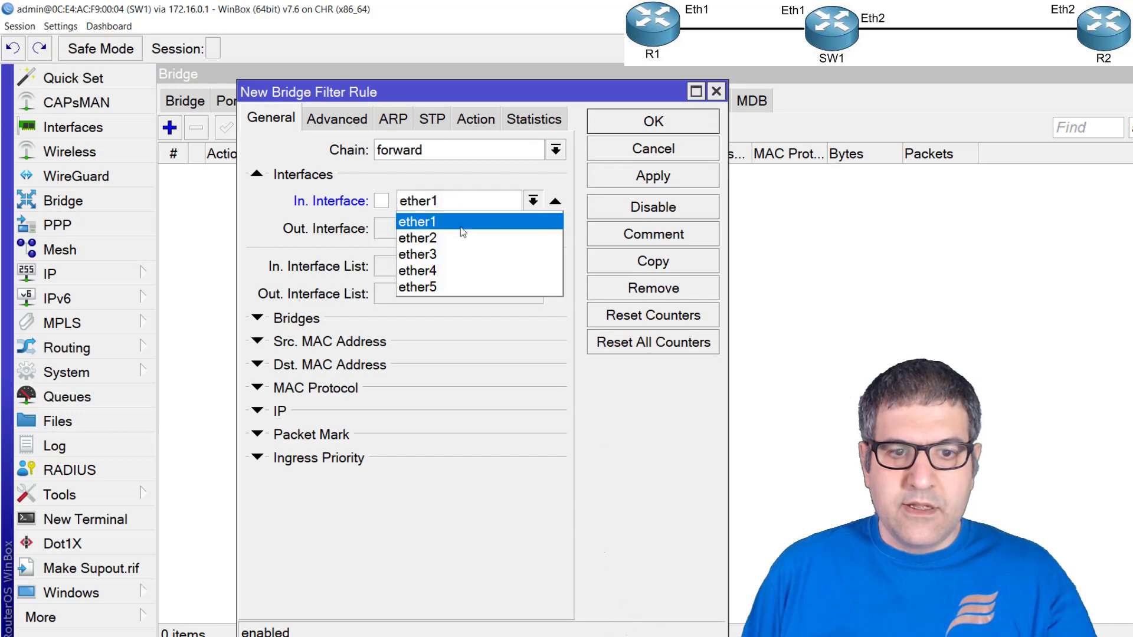
click(445, 235)
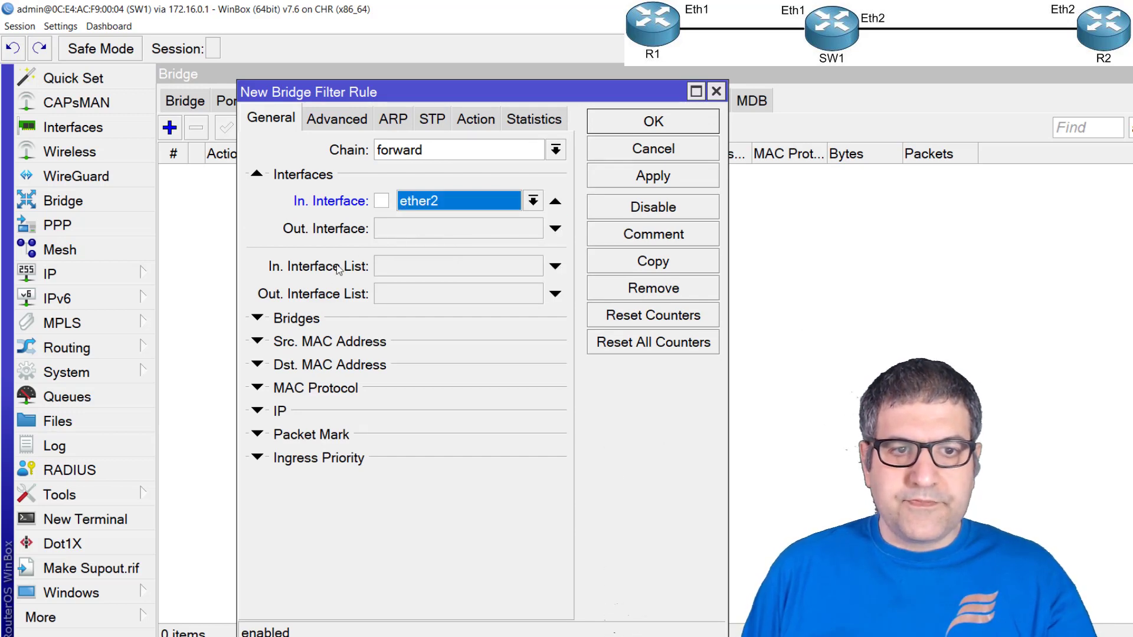
click(257, 319)
click(257, 319)
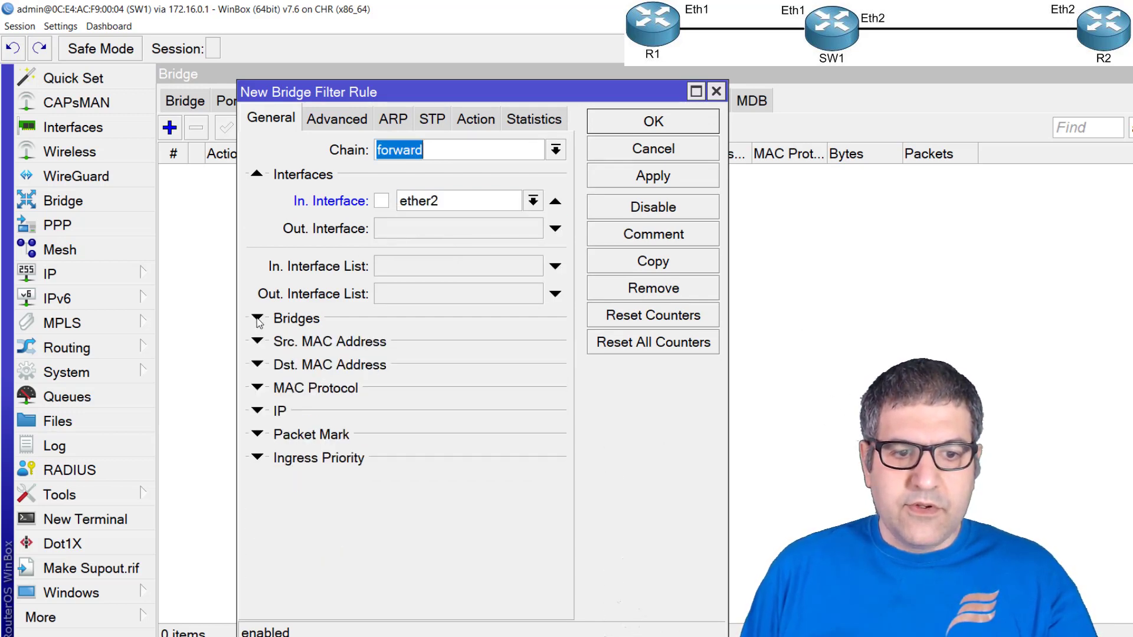
- Set the rule's source MAC address to 0C:9E:6B:65:00:01 and negate it so the rule matches every other address
click(258, 342)
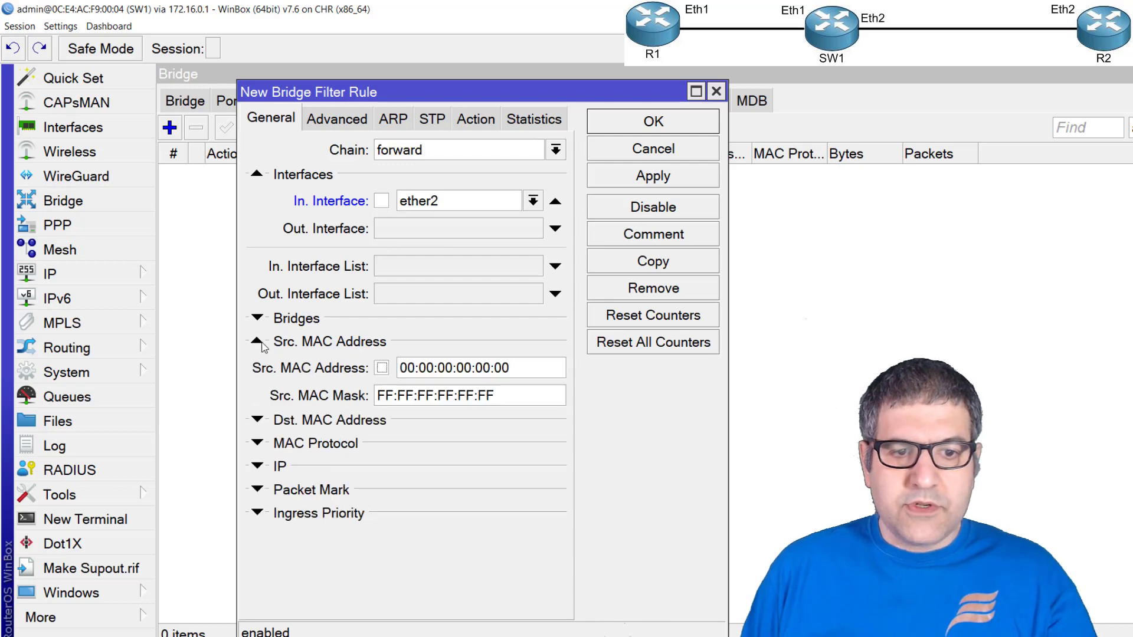
drag(535, 373, 199, 362)
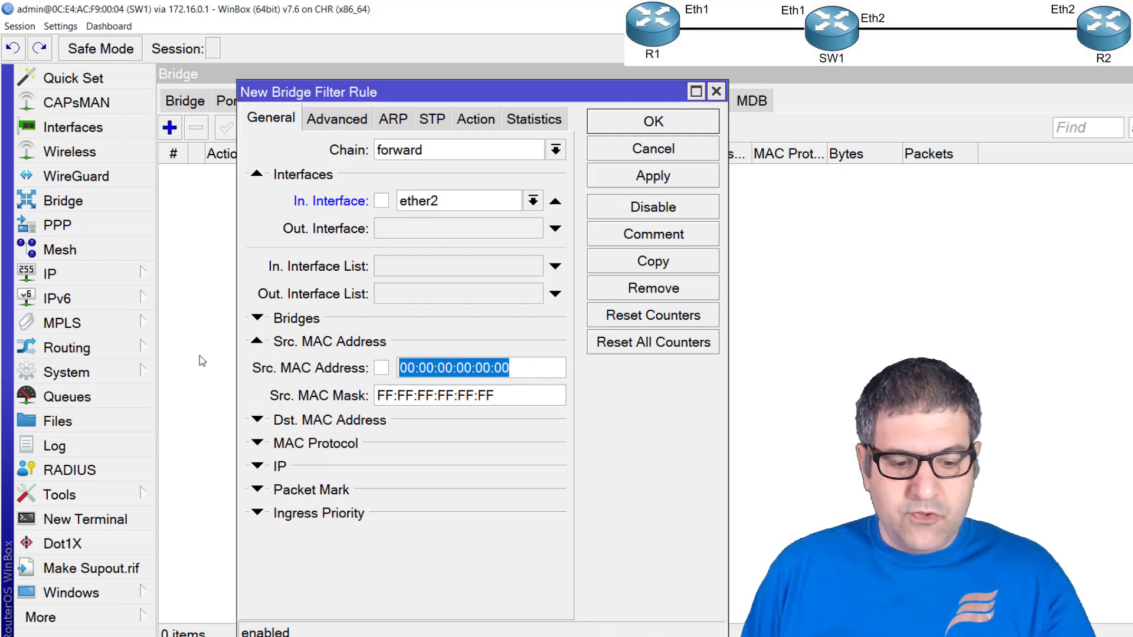
text(0C:9E:6B:65:00:01)
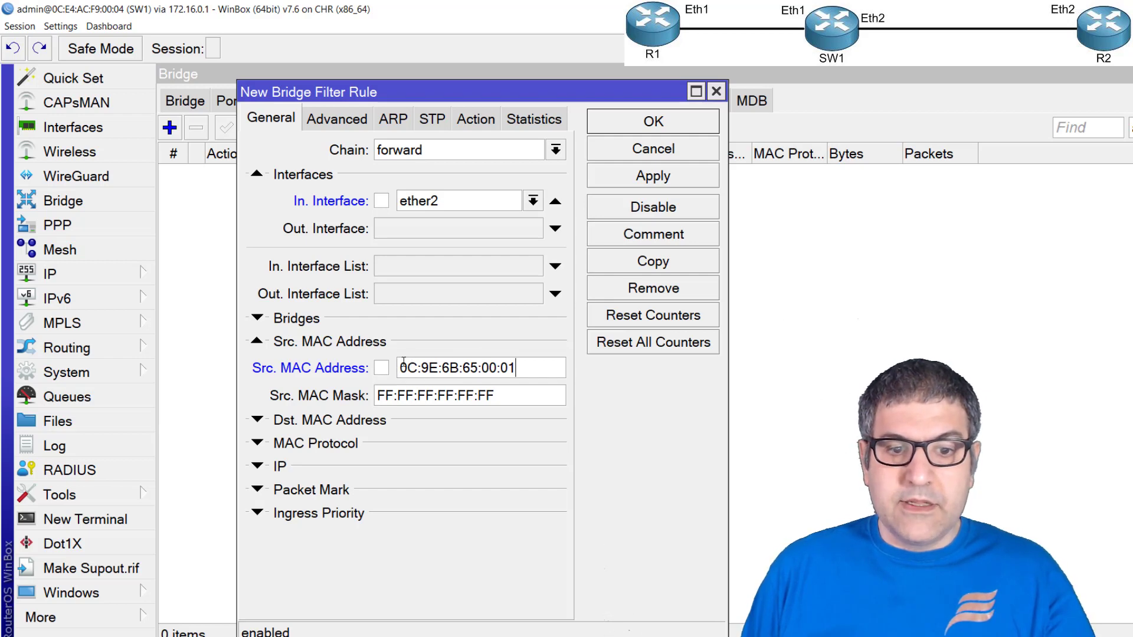
drag(401, 365, 553, 363)
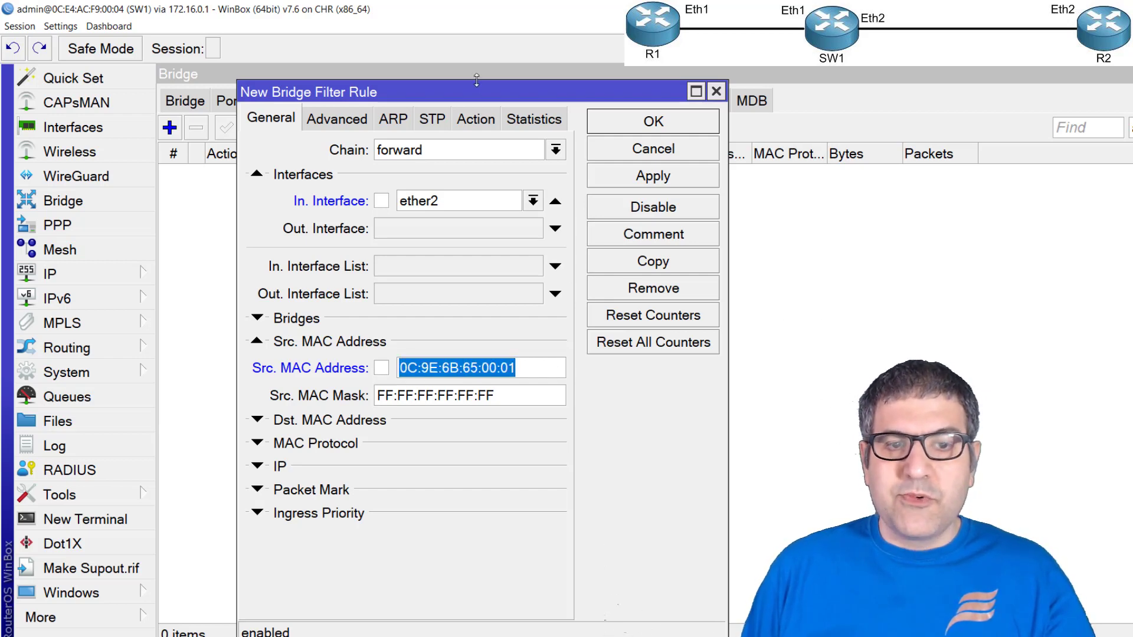
click(383, 369)
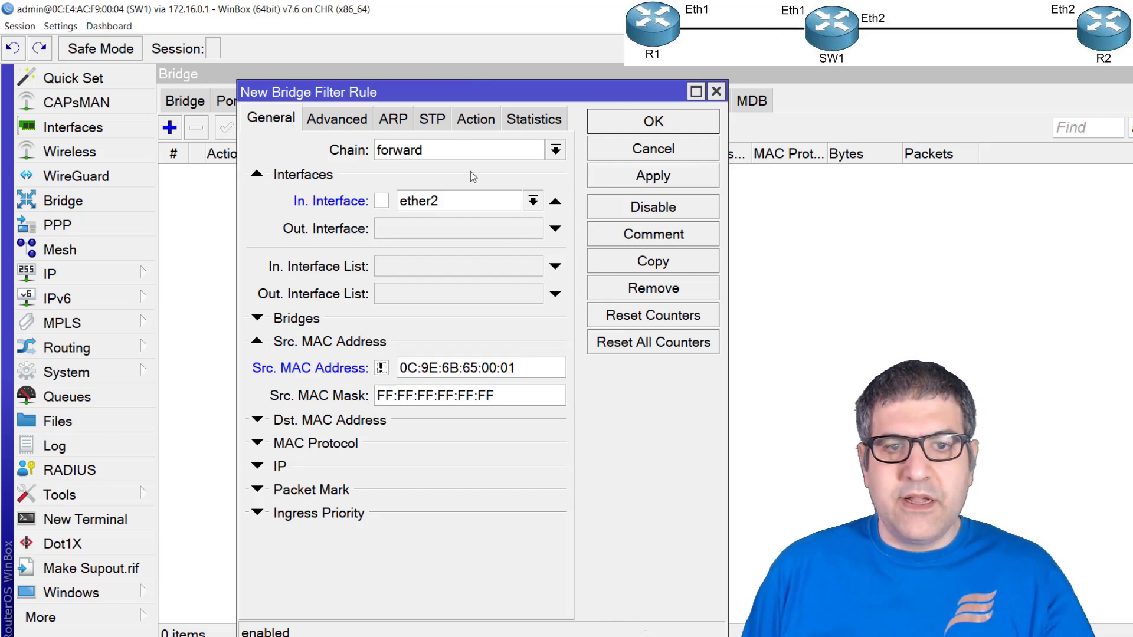
- Set the rule's action to drop, review the negated source MAC address, and save the bridge filter rule
click(481, 119)
click(442, 150)
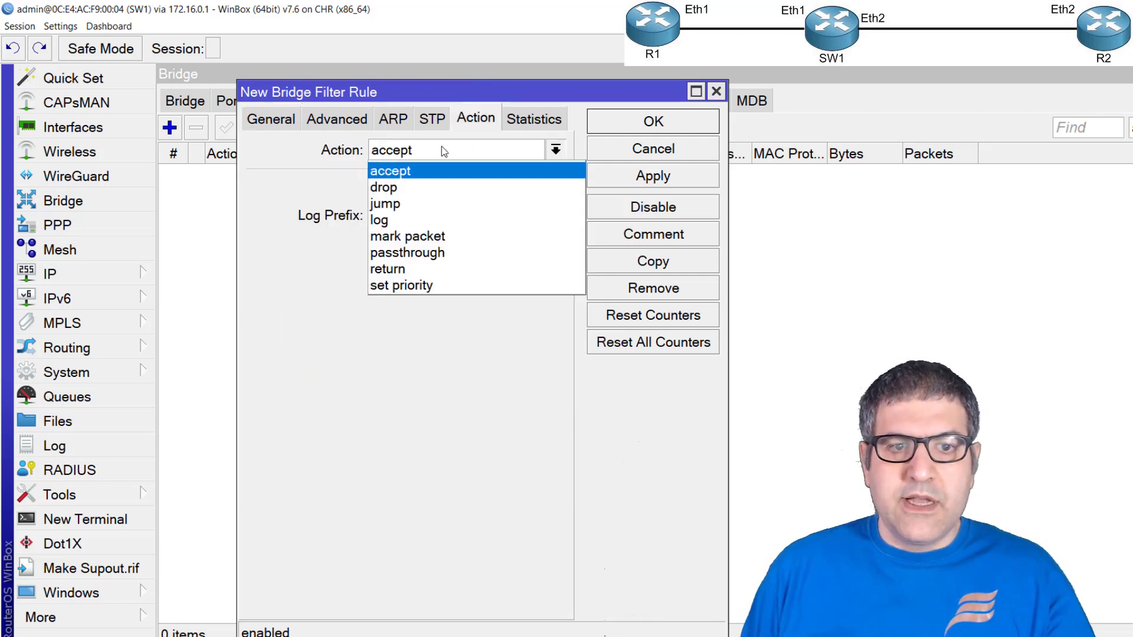
click(433, 187)
click(268, 120)
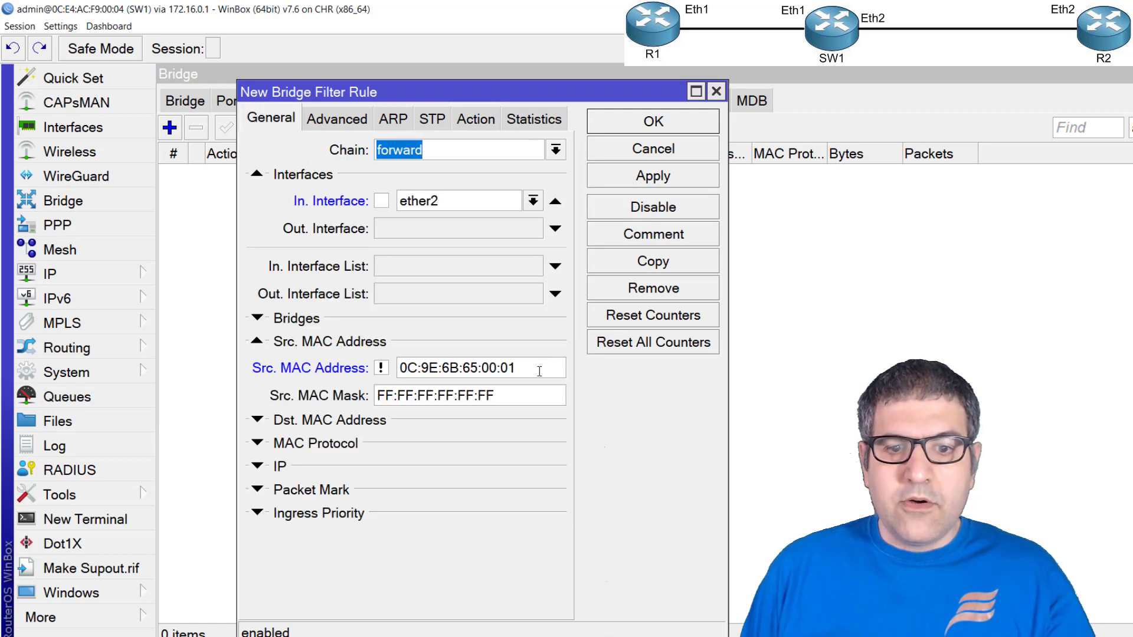
drag(539, 370, 376, 378)
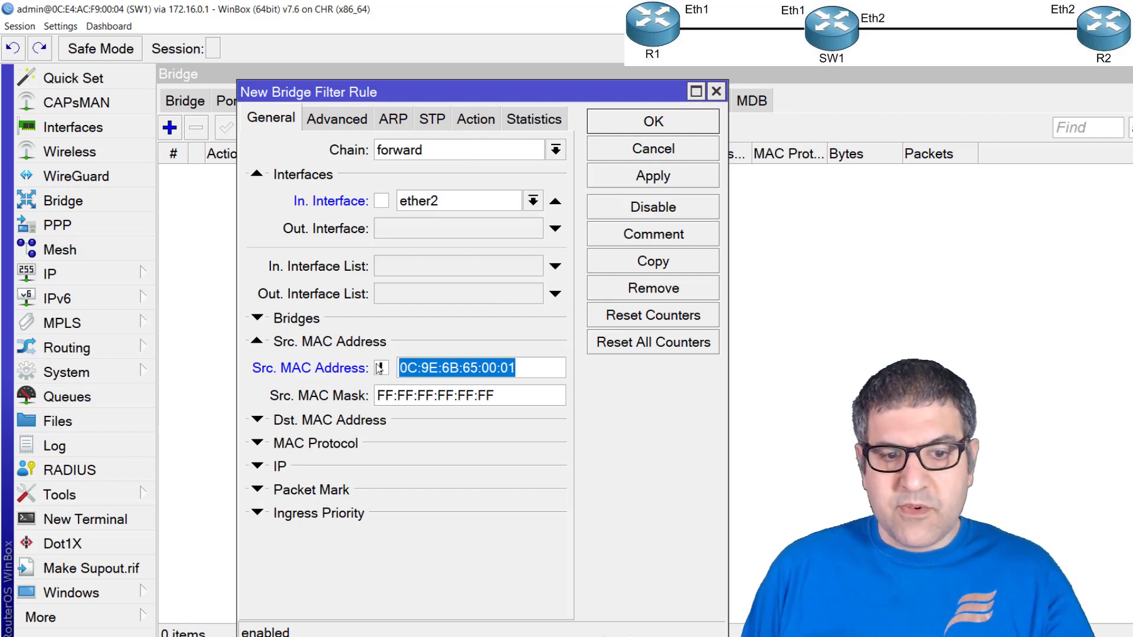
click(551, 371)
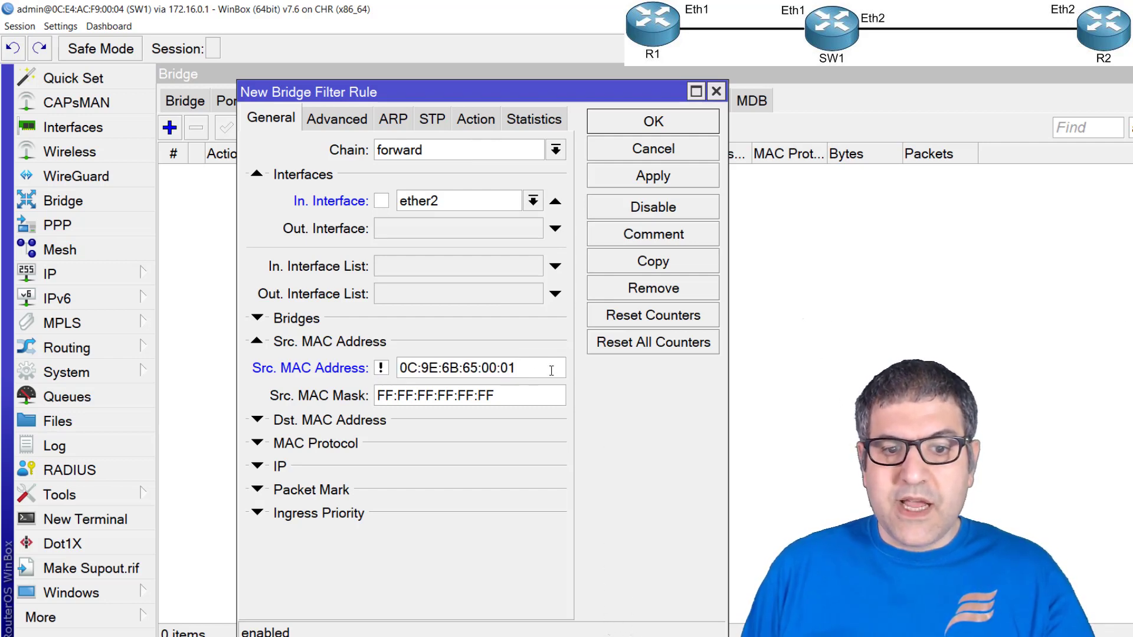
drag(547, 370, 373, 380)
click(487, 119)
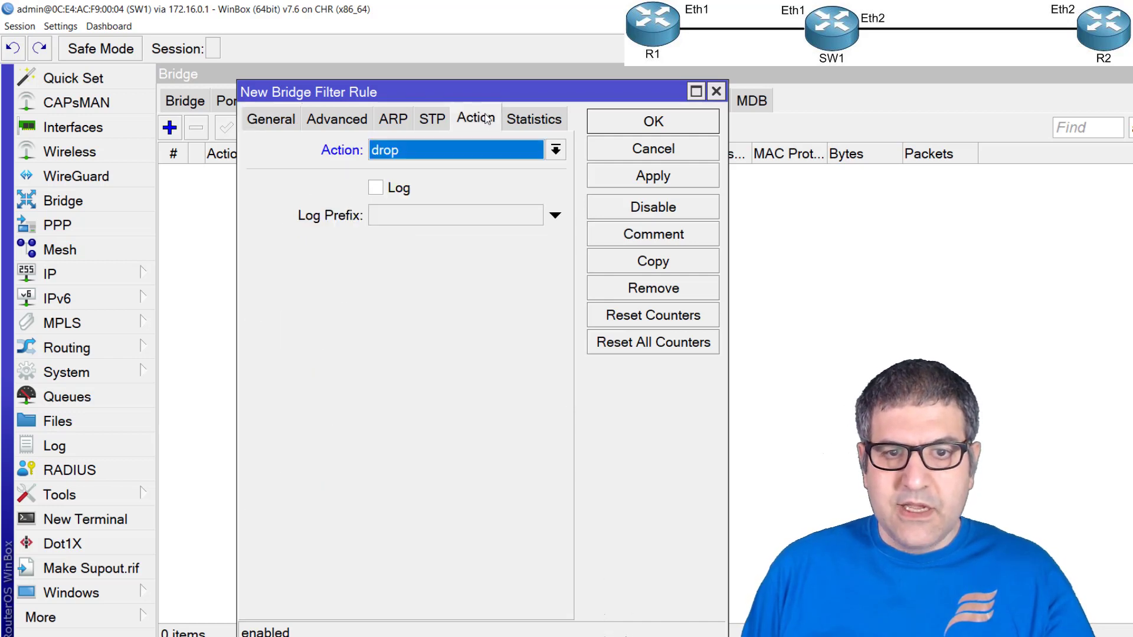
click(647, 122)
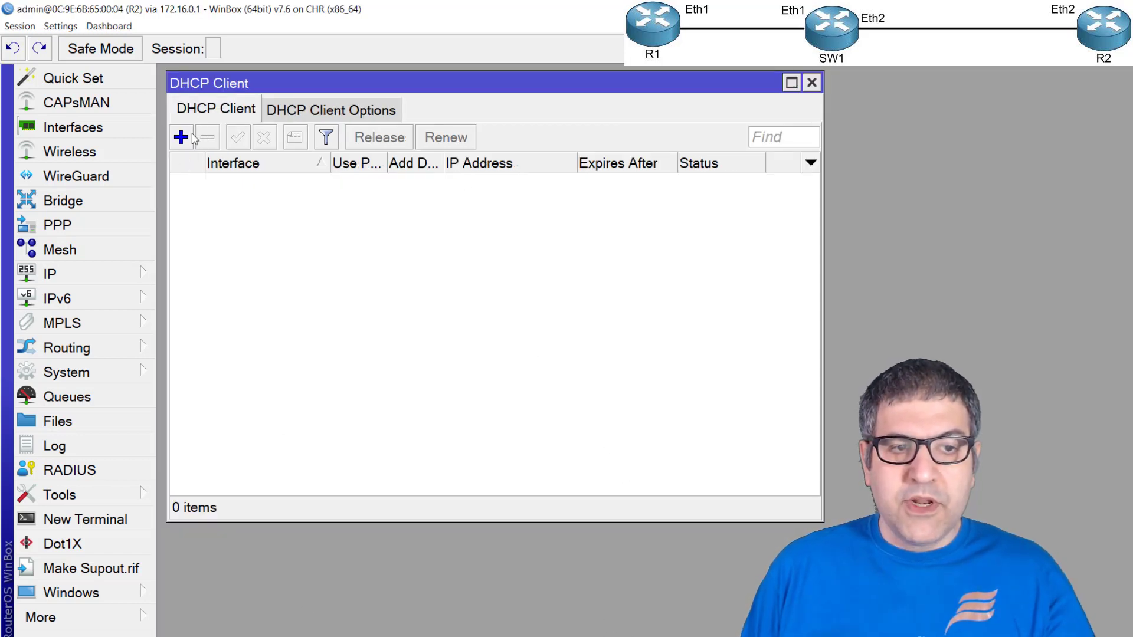
- Test address assignment in the R2 WinBox session by adding a DHCP client on ether2, and remove that client
click(181, 137)
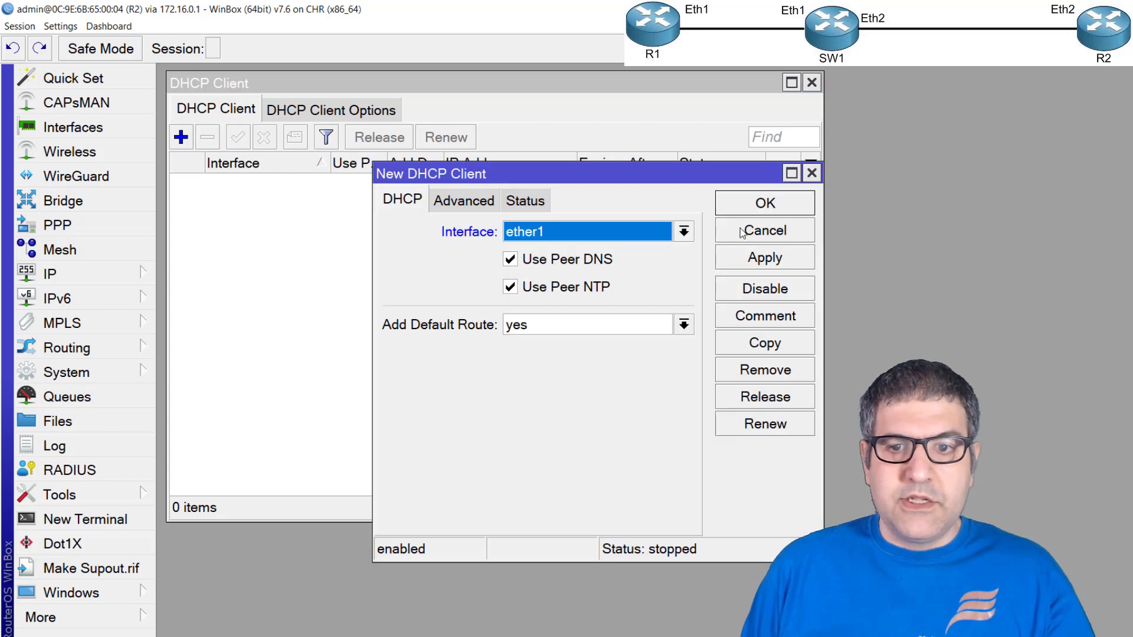
click(574, 236)
click(568, 267)
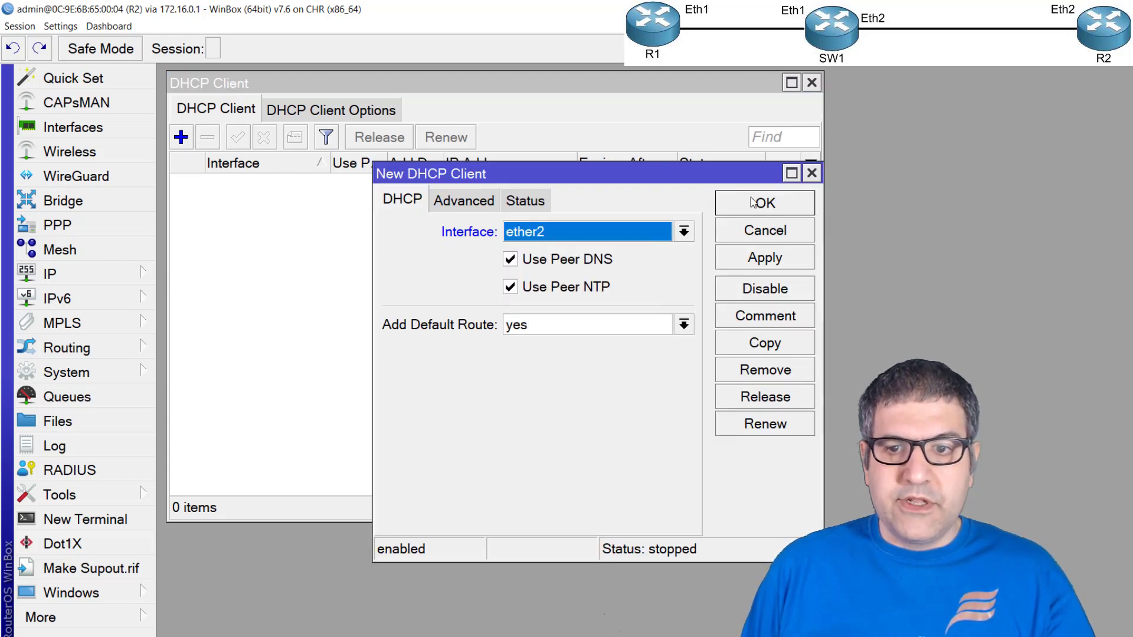
click(776, 206)
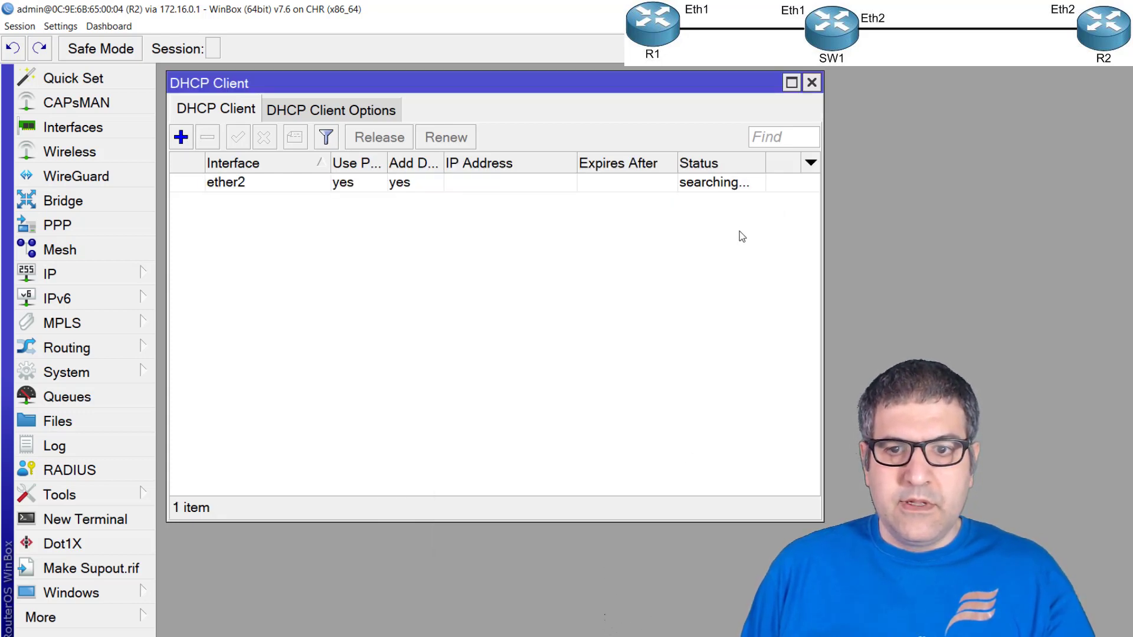
click(523, 188)
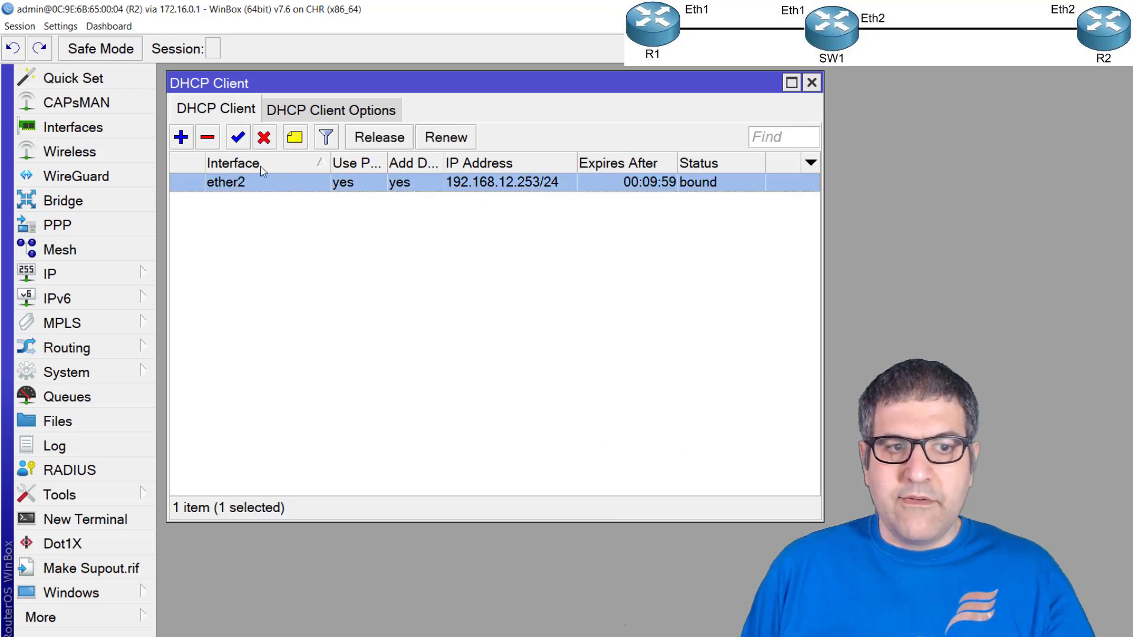
click(208, 138)
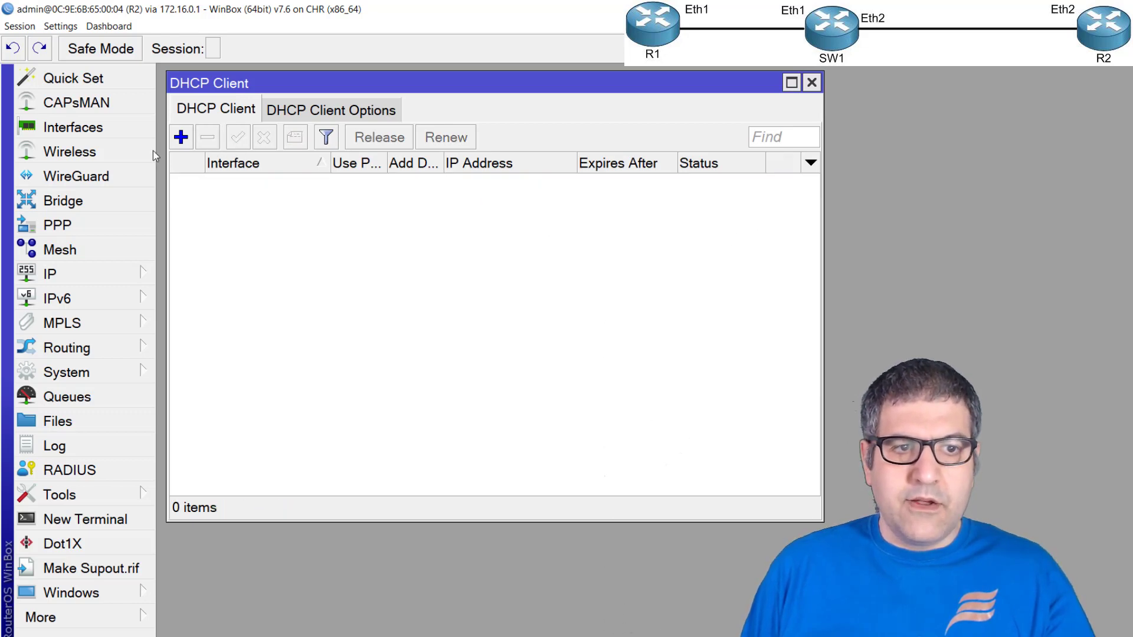
- Check the MAC address in R2's ether2 interface properties, close them, and switch back to SW1's bridge filter list
click(98, 127)
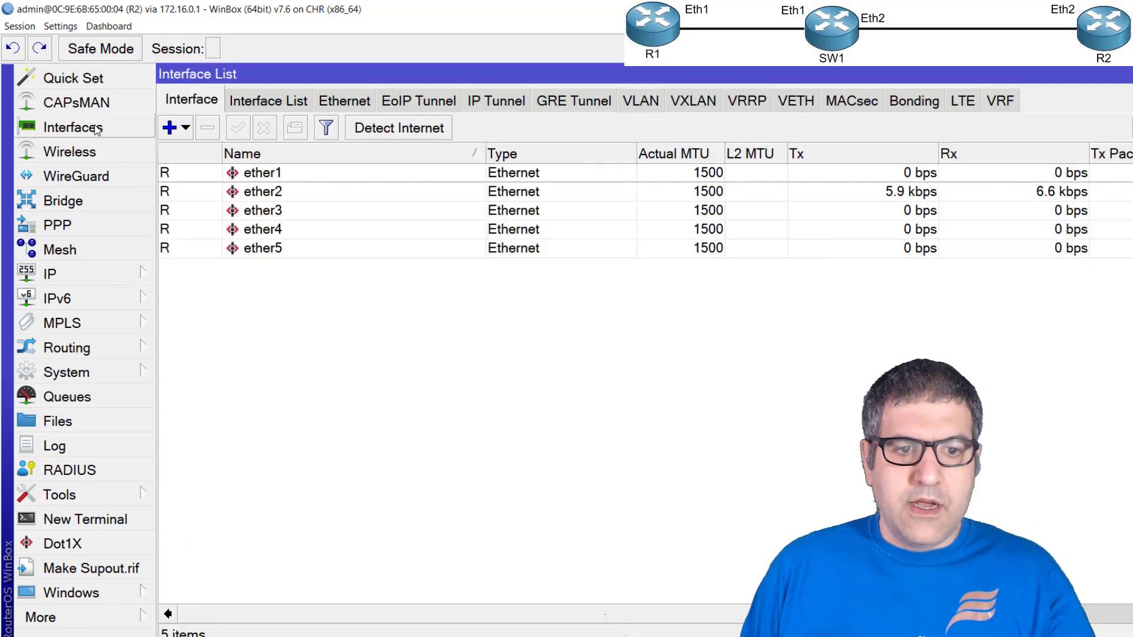
click(277, 197)
double_click(276, 196)
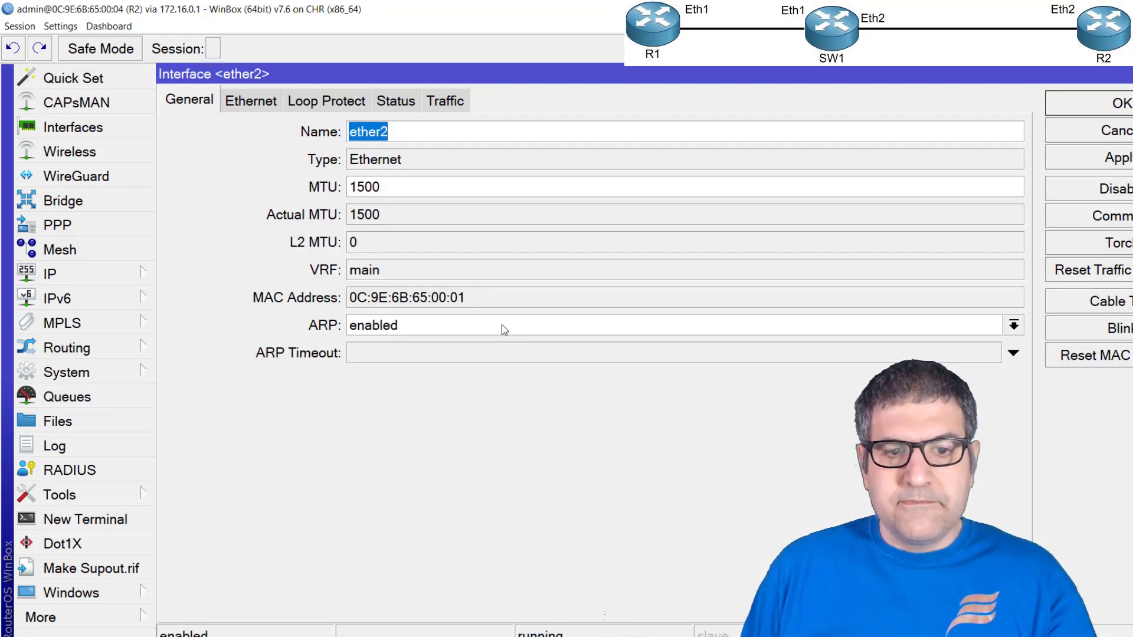
key(Escape)
key(alt+Tab)
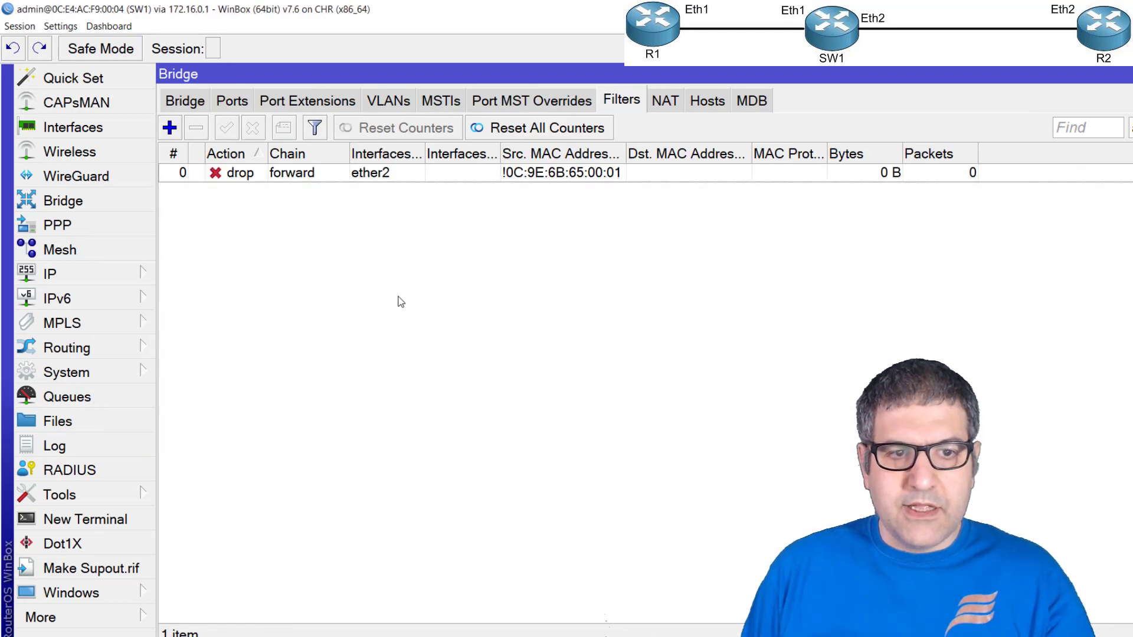
- Change the SW1 bridge filter rule's negated source MAC address to 0C:9E:6B:65:00:02
double_click(286, 177)
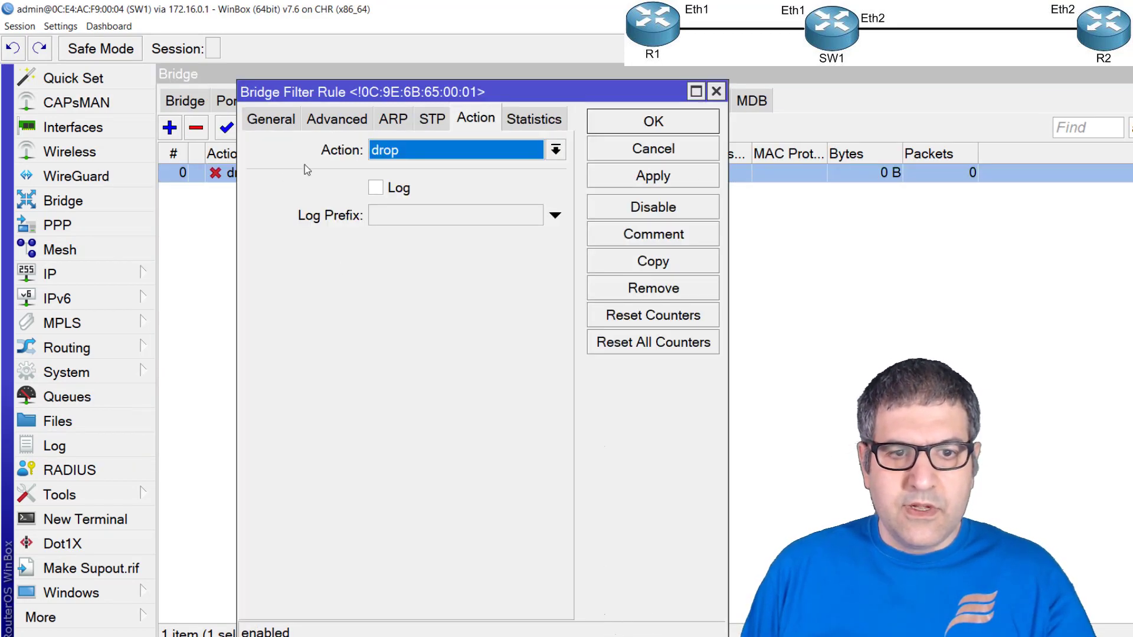
click(266, 121)
click(513, 369)
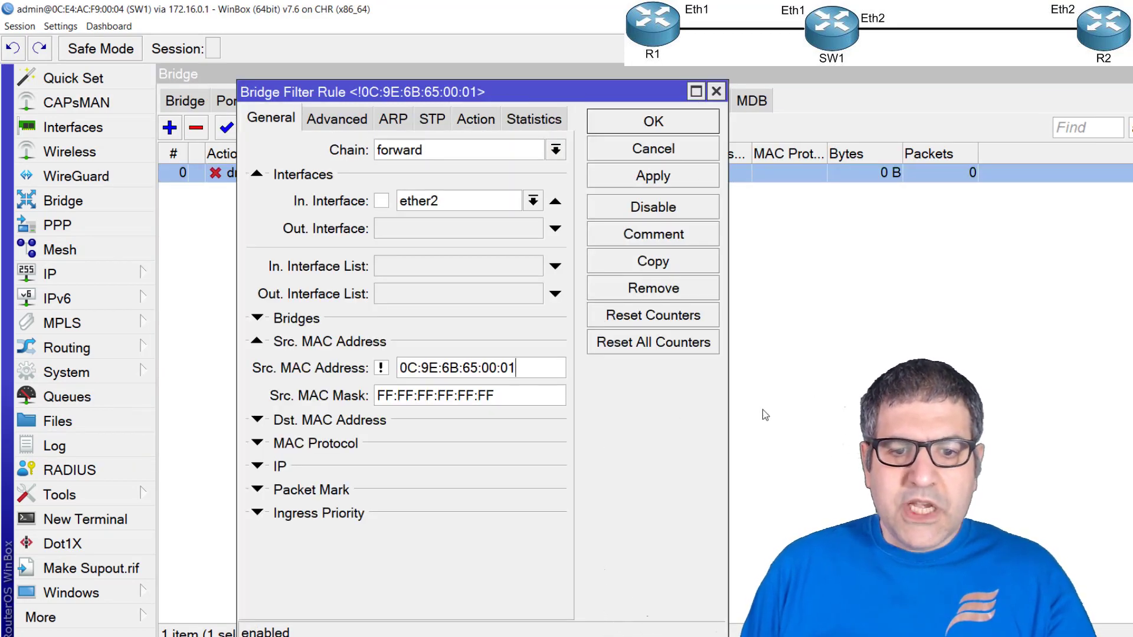
key(BackSpace)
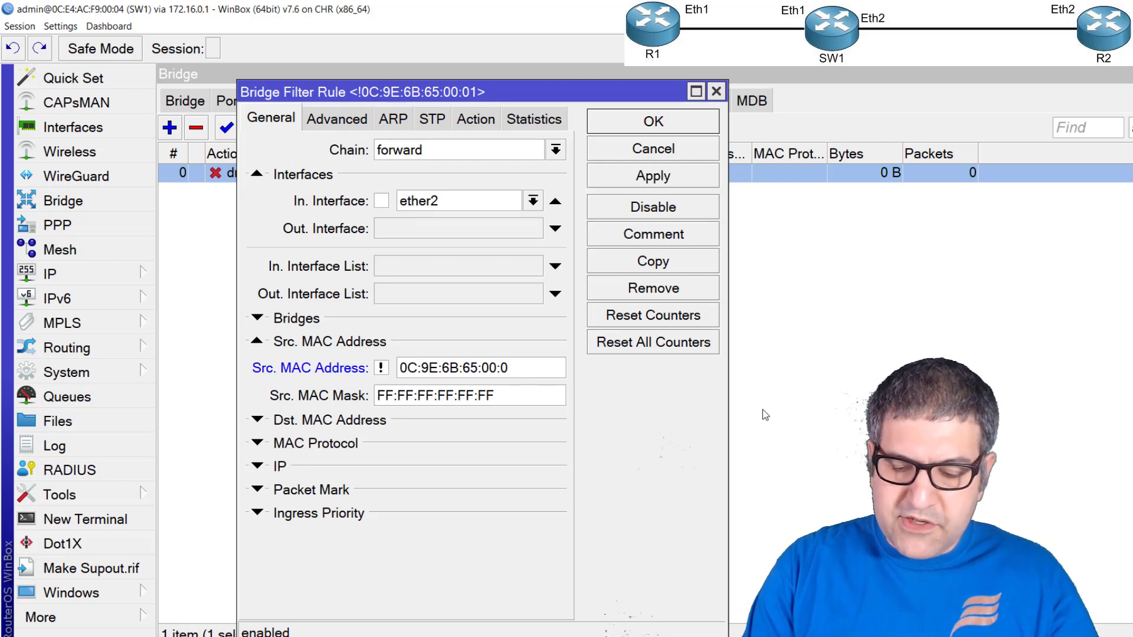
text(2)
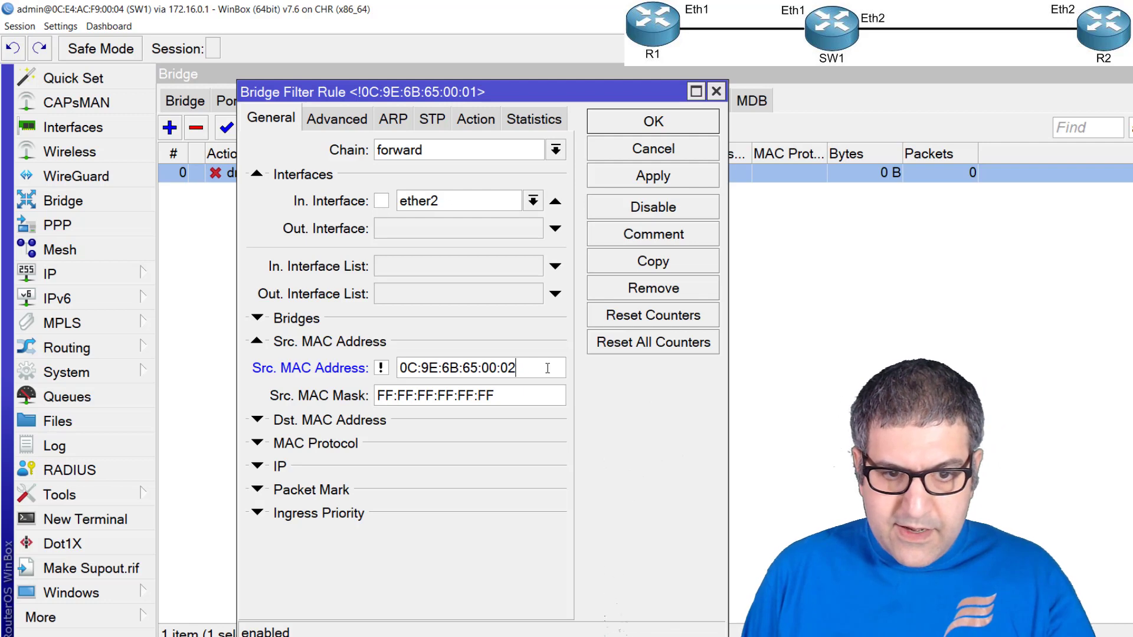
- Review the rule's negated source MAC address and drop action, and save the bridge filter rule
drag(547, 367, 352, 385)
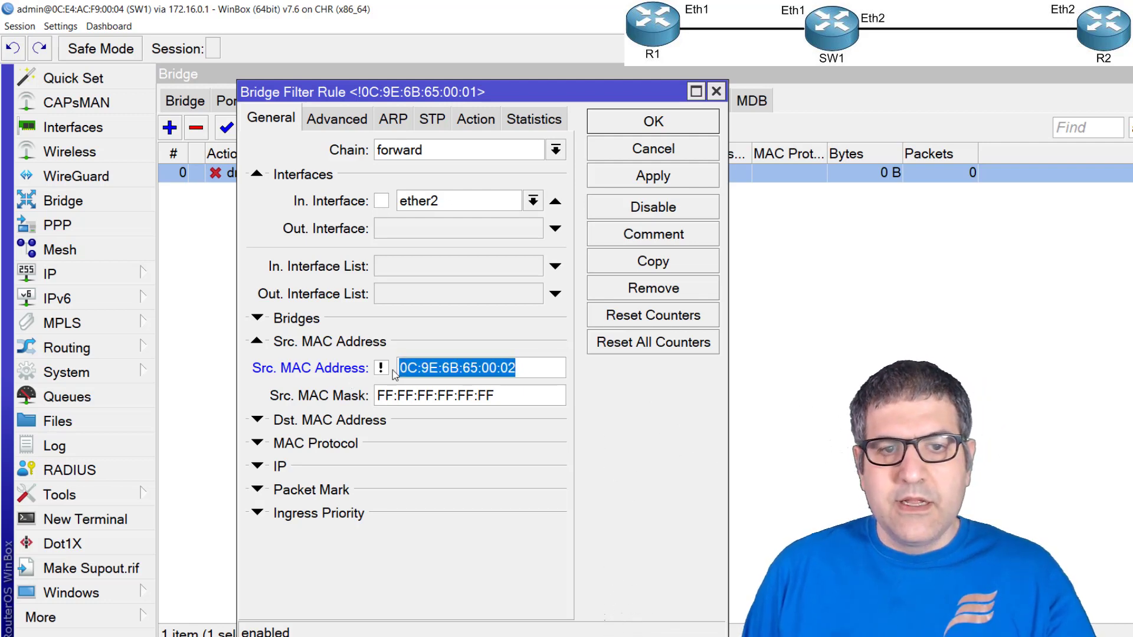
click(487, 118)
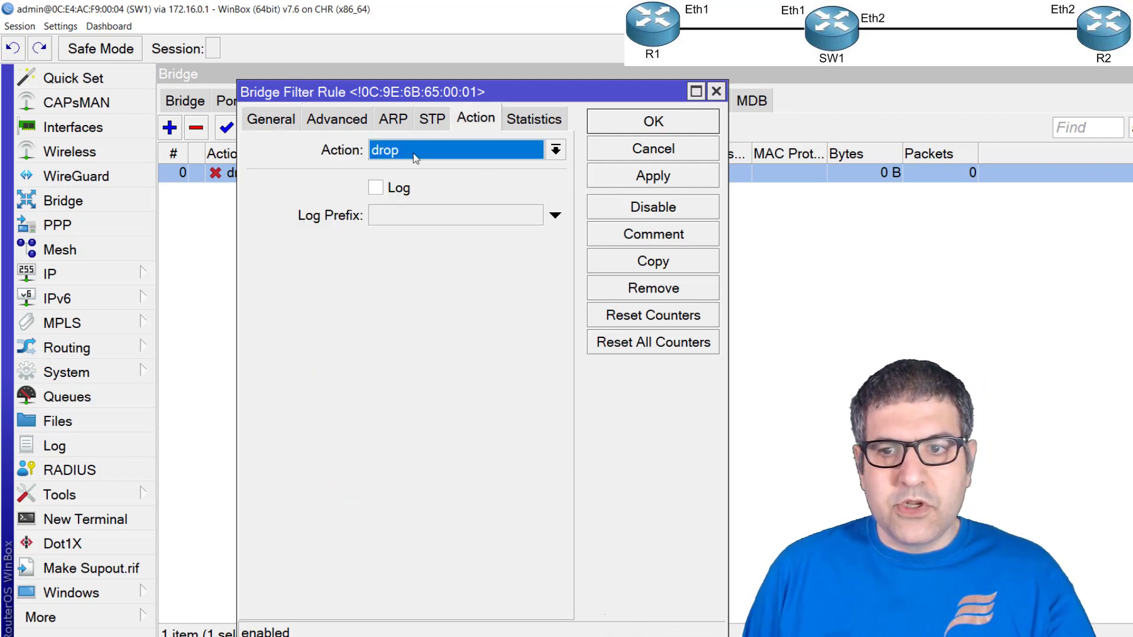
click(275, 121)
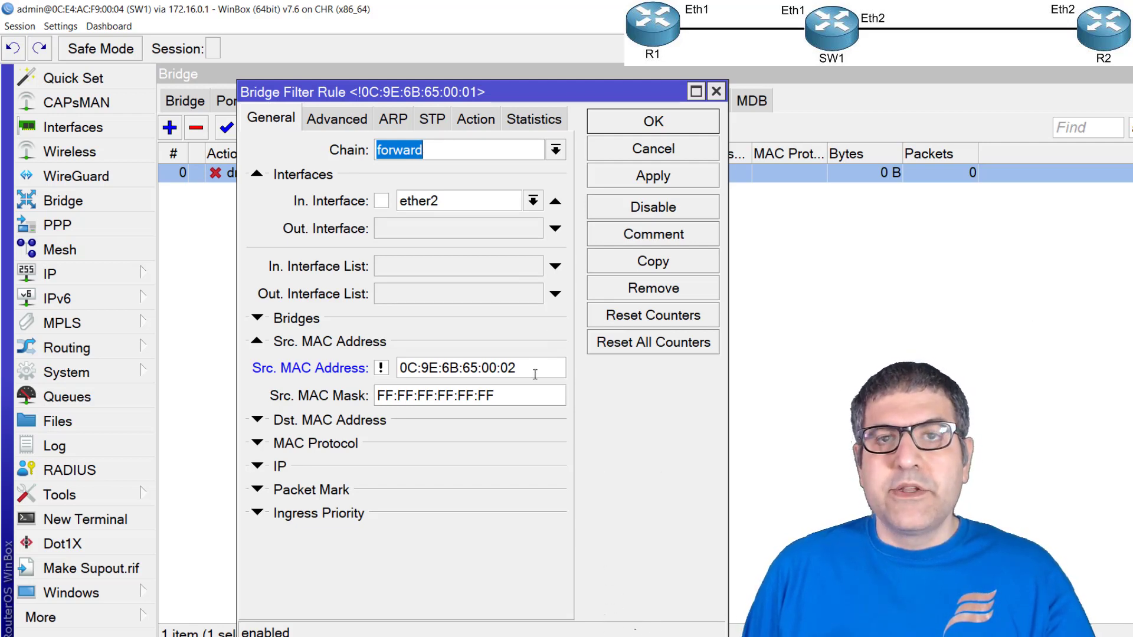
click(686, 122)
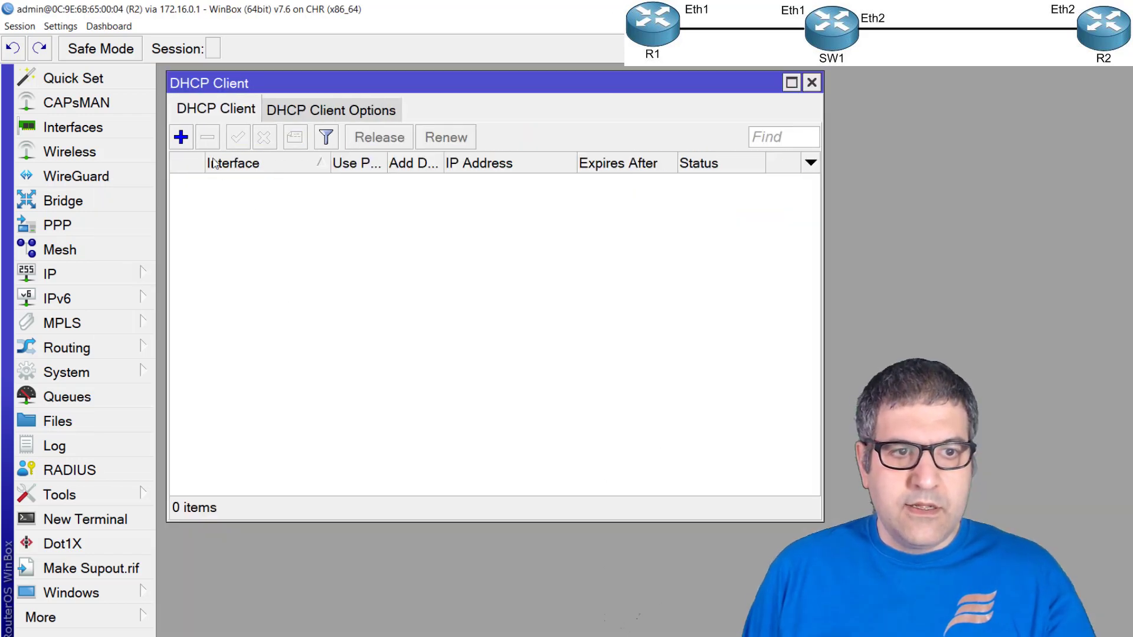
- Add a DHCP client on ether2 in the R2 WinBox session to test address assignment against the changed filter
click(180, 137)
click(567, 230)
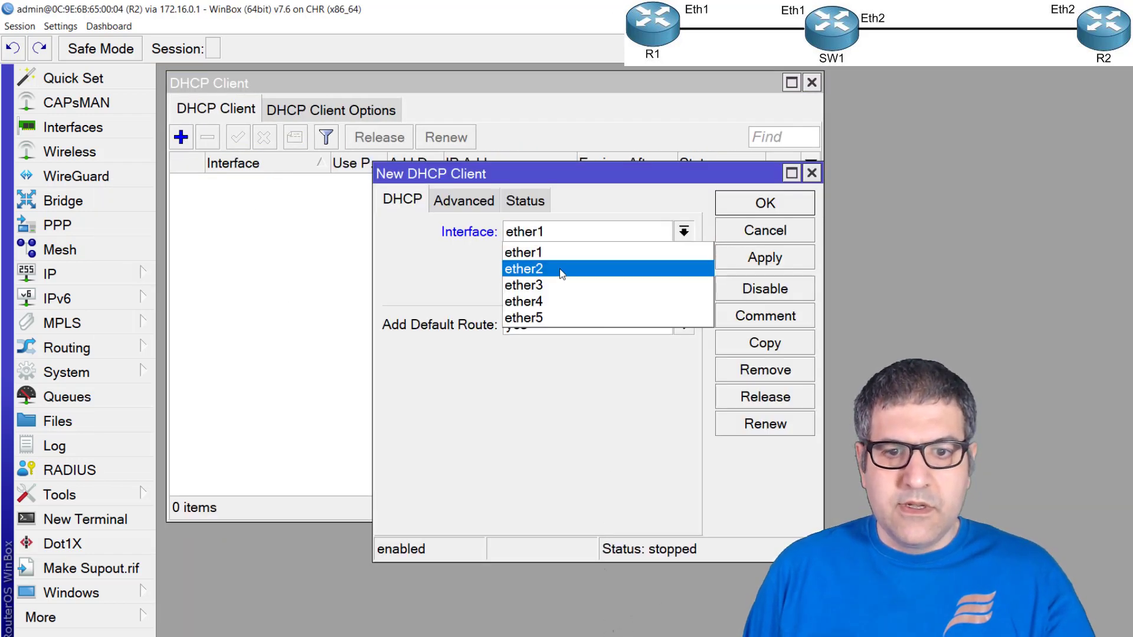
click(559, 267)
click(748, 207)
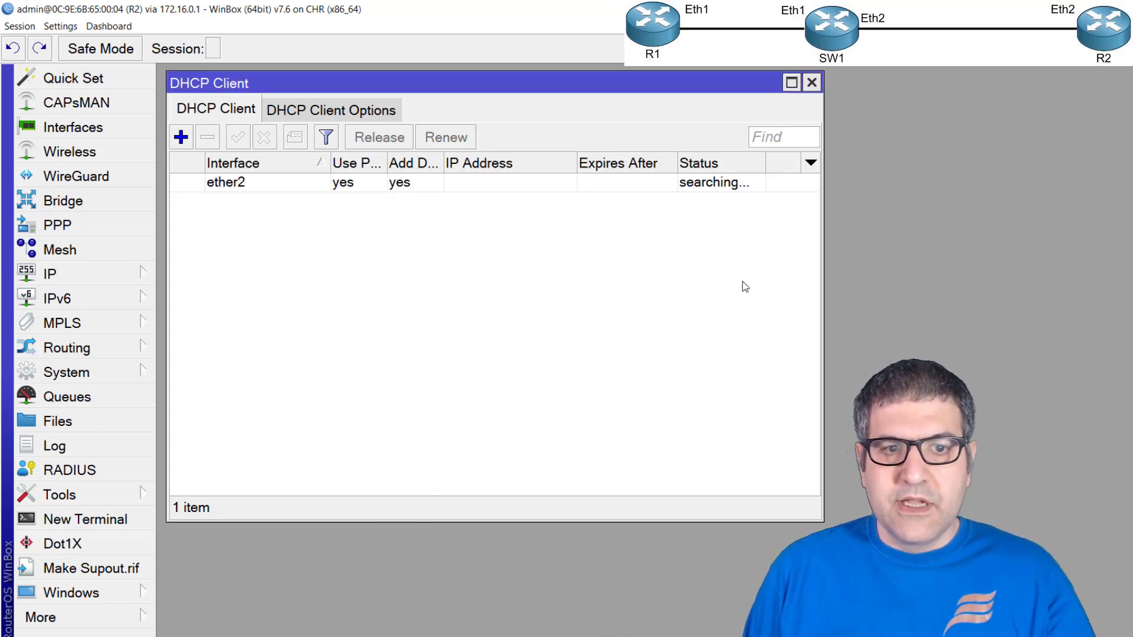
- In the SW1 session, set the filter rule's negated source MAC address to 0C:9E:6B:65:00:01, save it, and switch back to R2
key(alt+Tab)
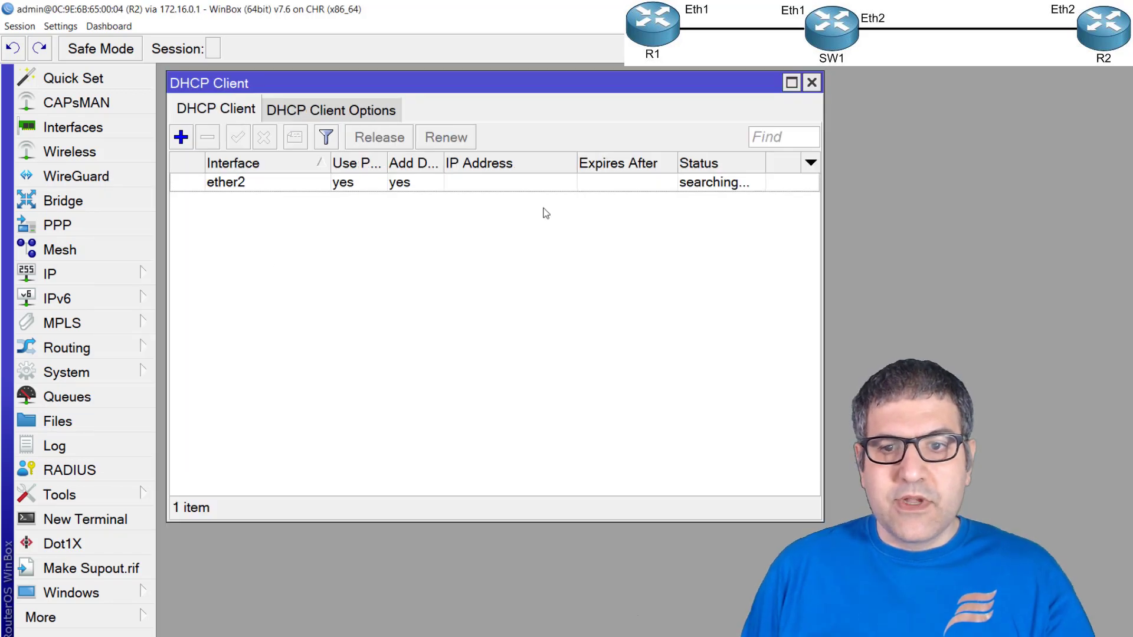
click(681, 188)
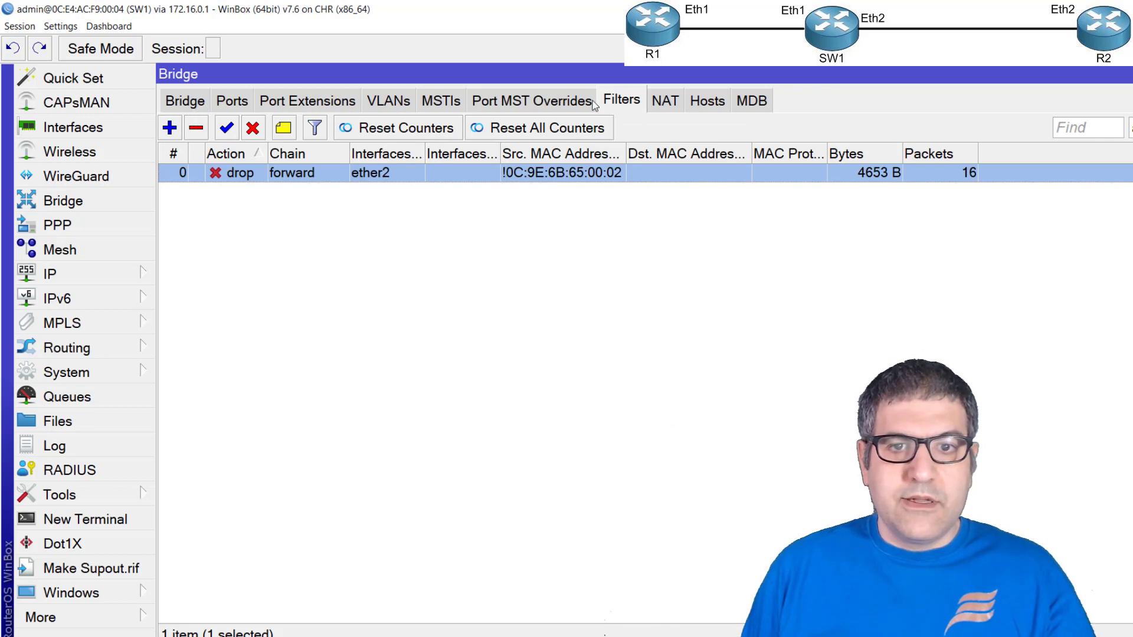
double_click(225, 172)
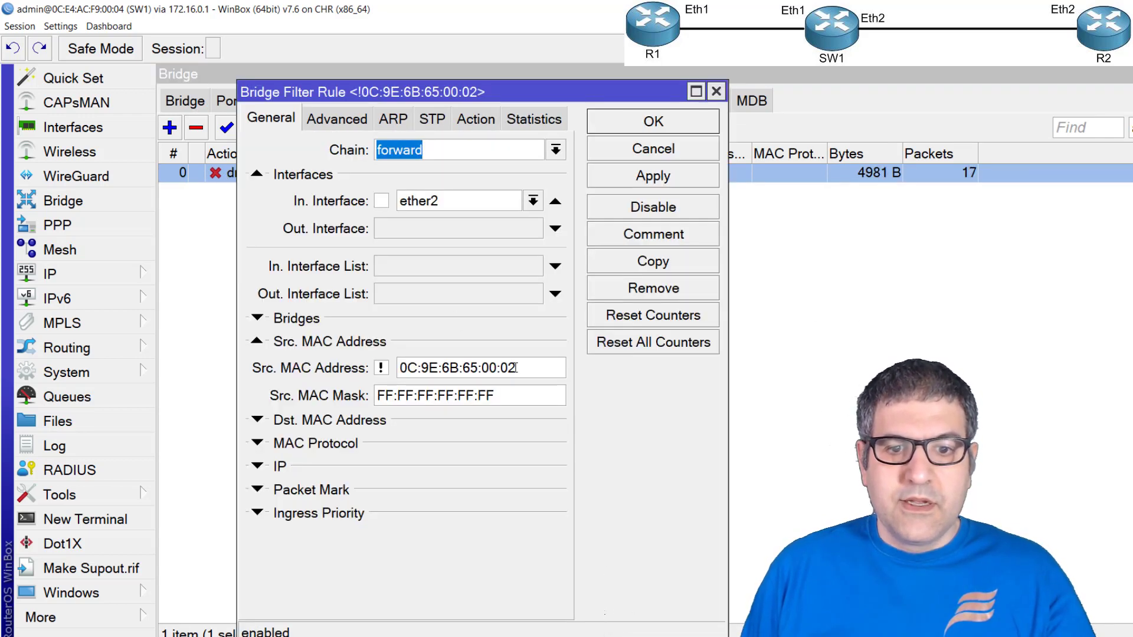
key(BackSpace)
text(1)
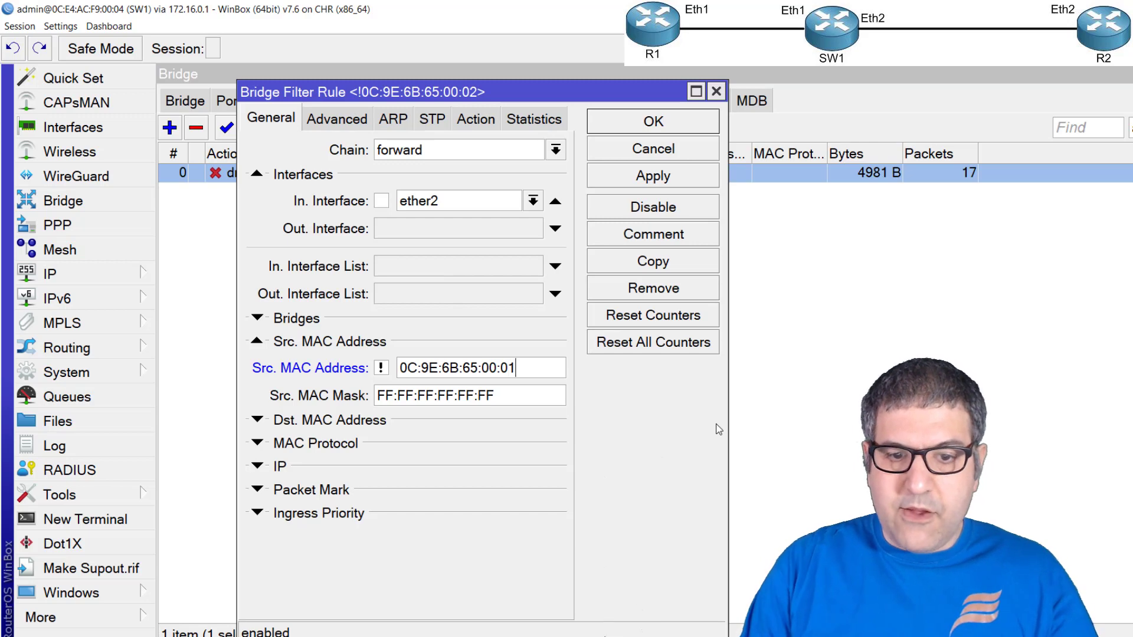
click(653, 121)
key(alt+Tab)
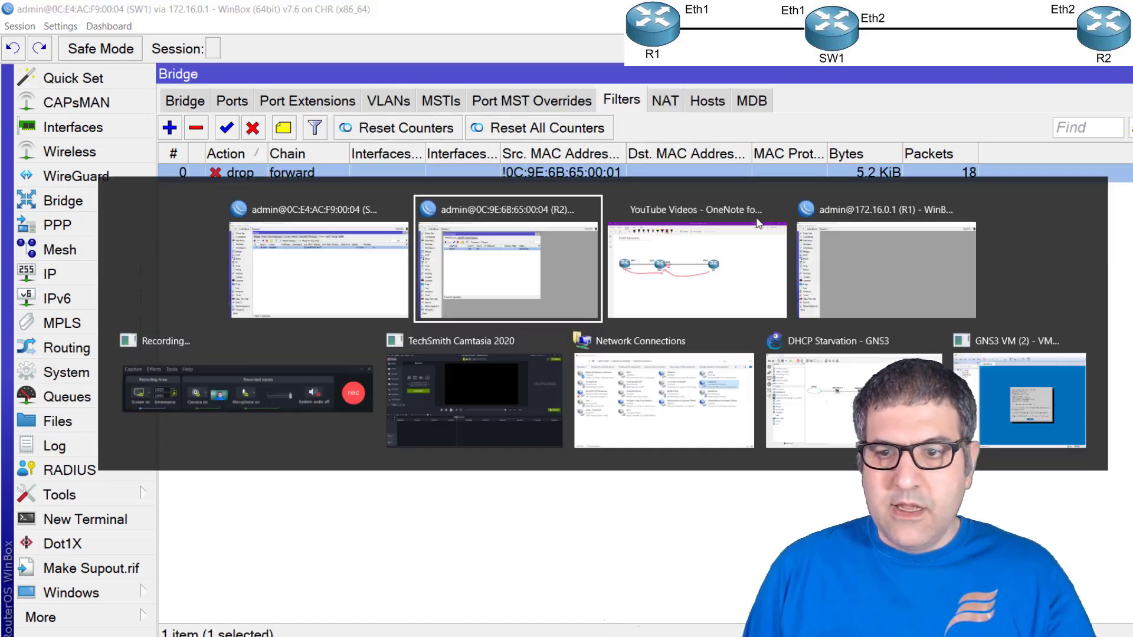